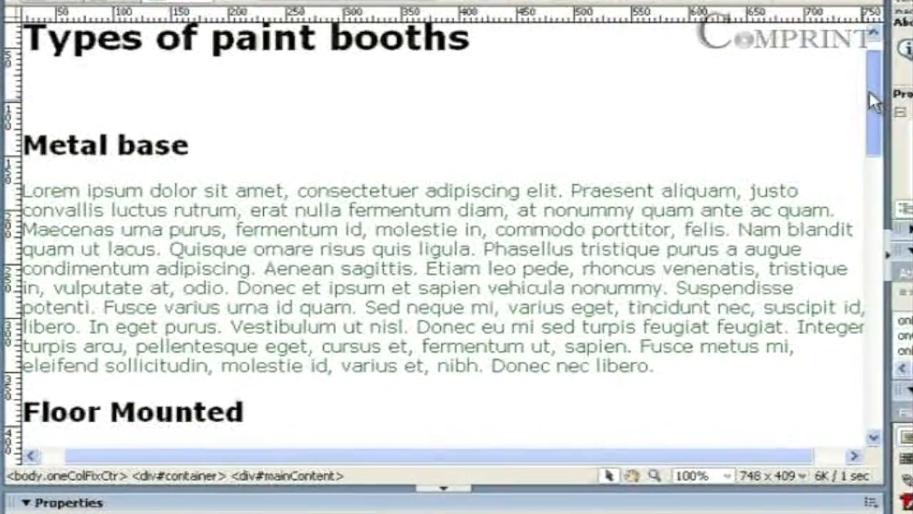
Insert a Spry Tabbed Panels widget on the blank line between the "Types of paint booths" and "Metal base" headings
{"action": "left_click_drag", "start_coordinate": [680, 136], "coordinate": [667, 294]}
{"action": "left_click", "coordinate": [860, 298]}
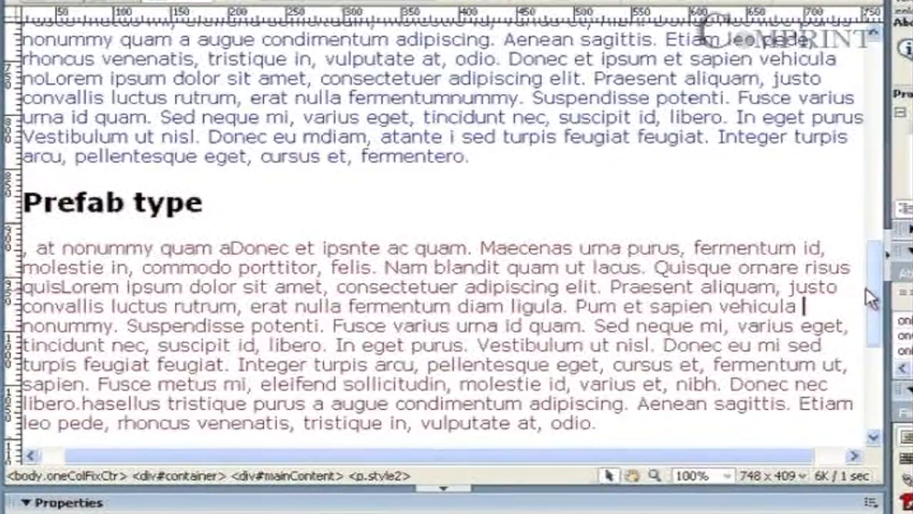
{"action": "mouse_move", "coordinate": [876, 296]}
{"action": "left_mouse_down"}
{"action": "mouse_move", "coordinate": [890, 60]}
{"action": "mouse_move", "coordinate": [876, 52]}
{"action": "mouse_move", "coordinate": [863, 367]}
{"action": "mouse_move", "coordinate": [872, 279]}
{"action": "mouse_move", "coordinate": [867, 52]}
{"action": "mouse_move", "coordinate": [867, 343]}
{"action": "mouse_move", "coordinate": [878, 80]}
{"action": "mouse_move", "coordinate": [871, 241]}
{"action": "mouse_move", "coordinate": [870, 172]}
{"action": "mouse_move", "coordinate": [849, 63]}
{"action": "left_mouse_up"}
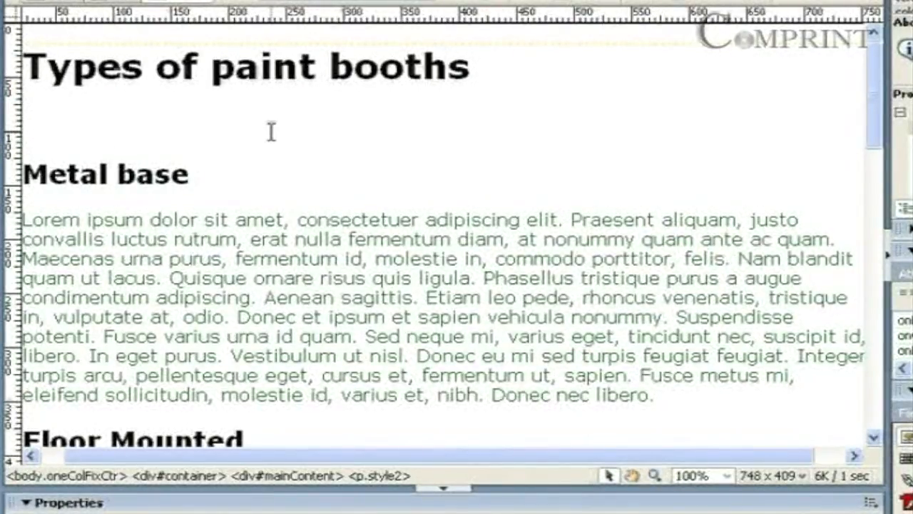
{"action": "mouse_move", "coordinate": [878, 85]}
{"action": "left_mouse_down"}
{"action": "mouse_move", "coordinate": [877, 117]}
{"action": "mouse_move", "coordinate": [879, 79]}
{"action": "left_mouse_up"}
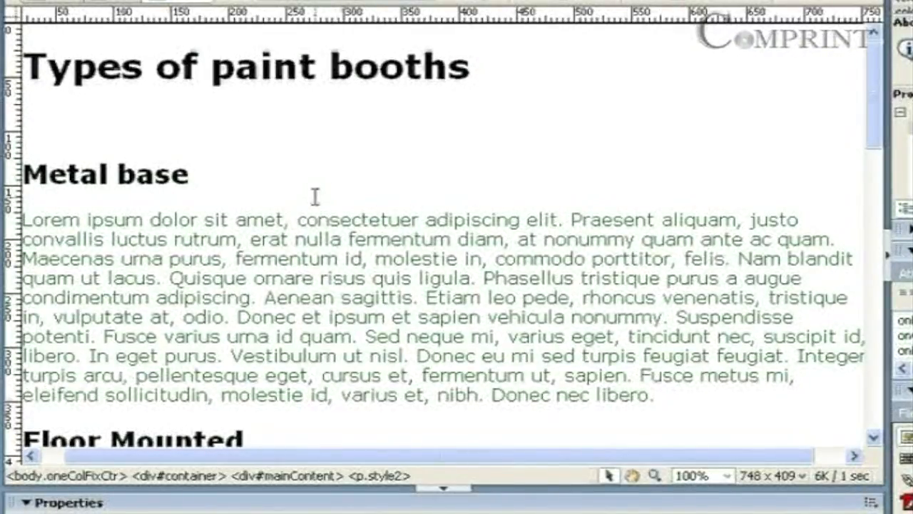
{"action": "left_click", "coordinate": [106, 173]}
{"action": "left_click", "coordinate": [106, 120]}
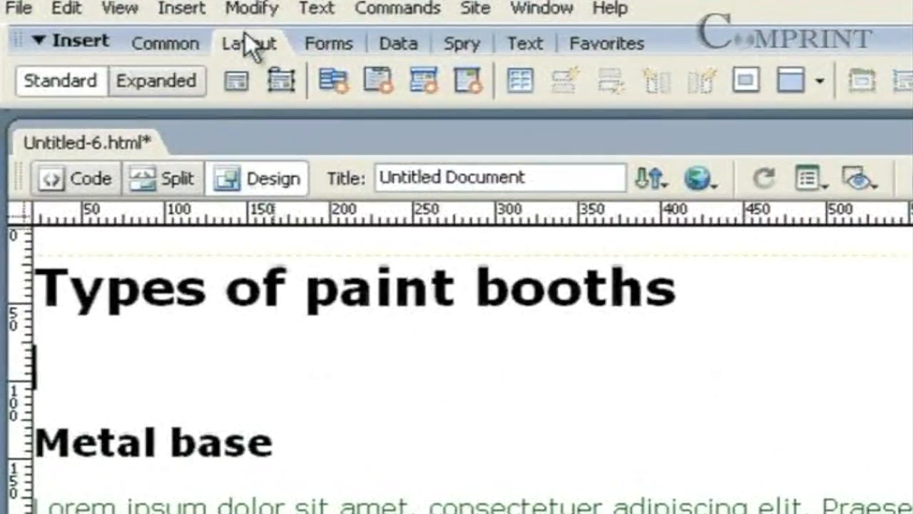
{"action": "left_click", "coordinate": [374, 75]}
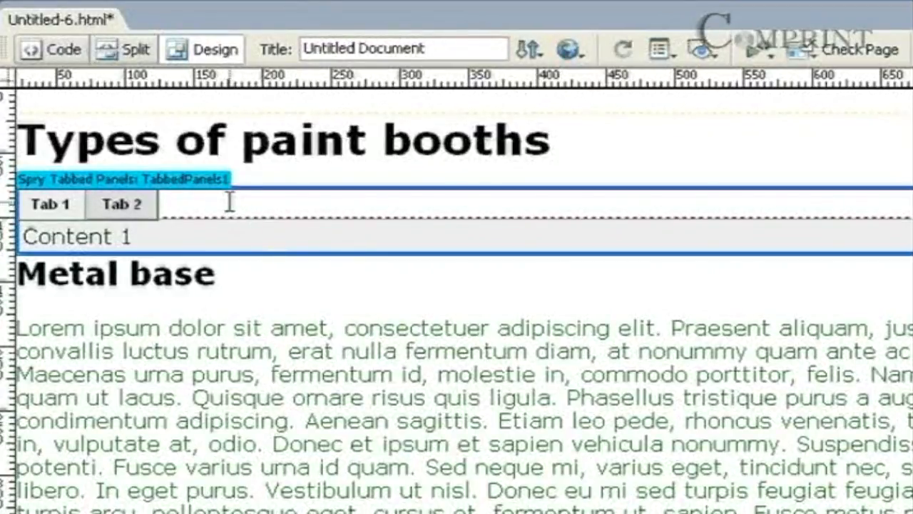
Rename the widget's first tab "Metal Base" and its second tab "Floor mounted"
{"action": "left_click", "coordinate": [71, 204]}
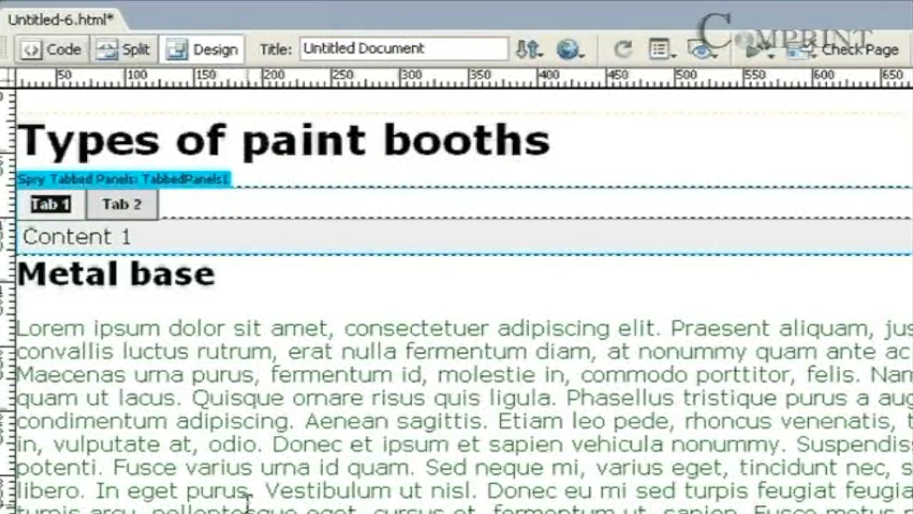
{"action": "type", "text": "Metal Base"}
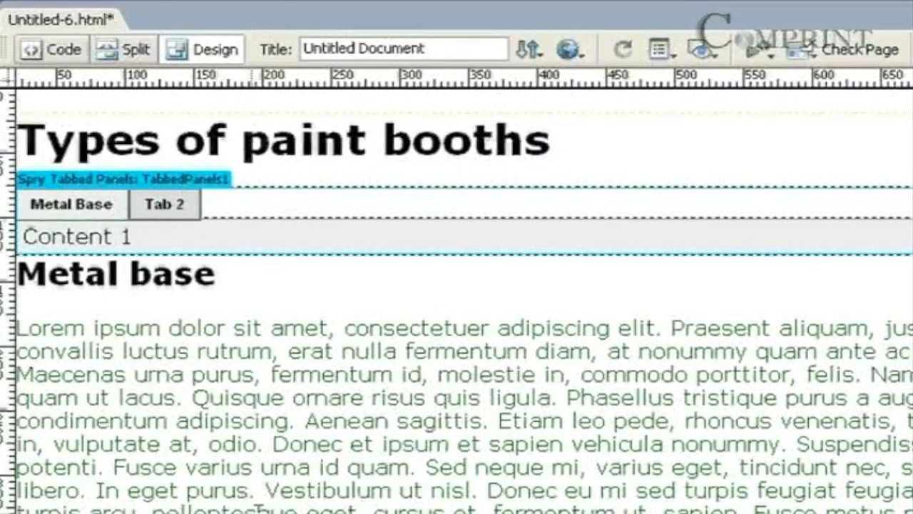
{"action": "left_click", "coordinate": [182, 204]}
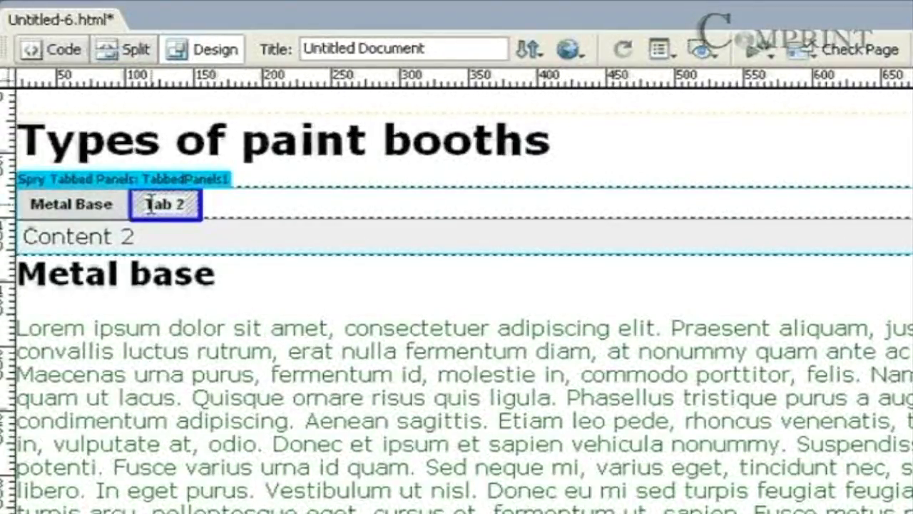
{"action": "left_click", "coordinate": [164, 204]}
{"action": "left_click_drag", "start_coordinate": [183, 205], "coordinate": [140, 203]}
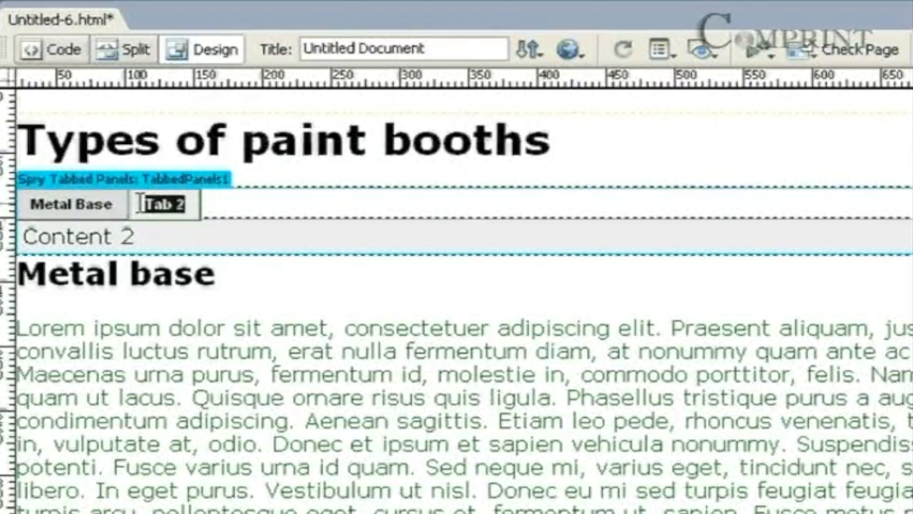
{"action": "type", "text": "Floor mounted"}
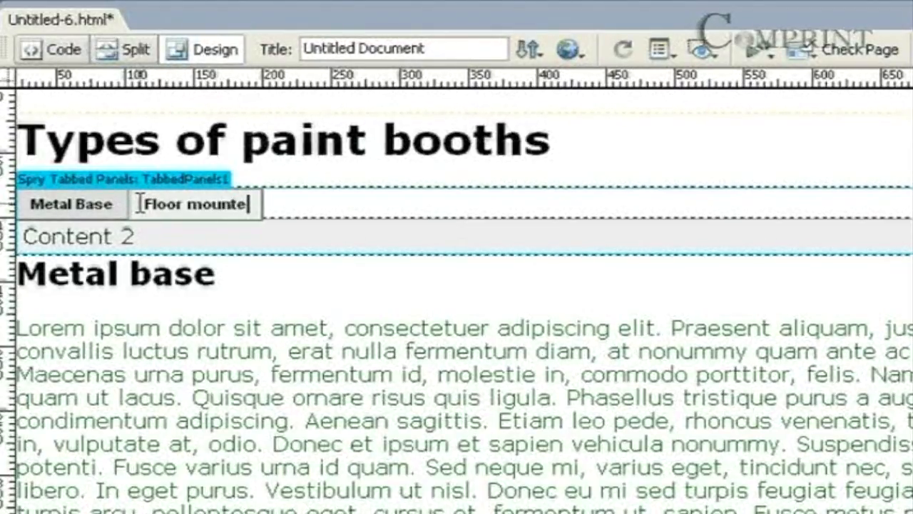
{"action": "left_click", "coordinate": [278, 227]}
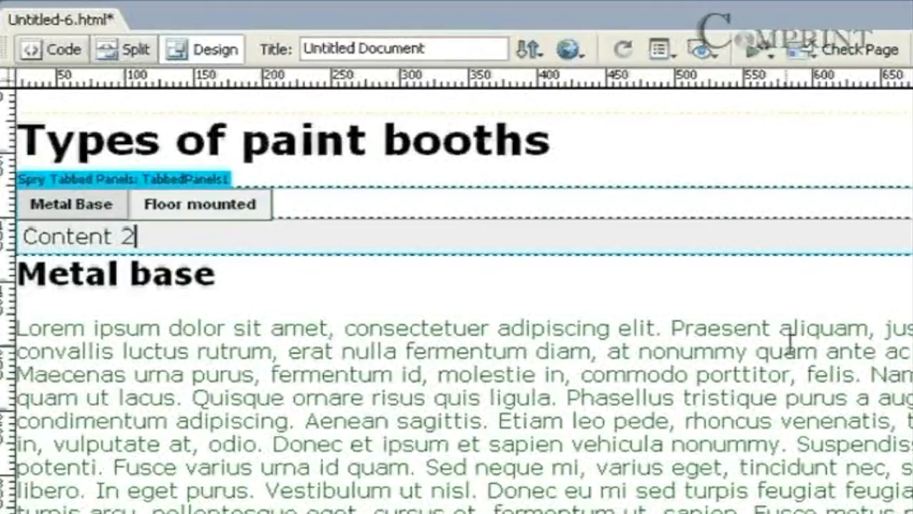
Add two more panels to the tabbed panels widget, after the Floor mounted panel
{"action": "scroll", "coordinate": [457, 300], "scroll_direction": "down", "scroll_amount": 10}
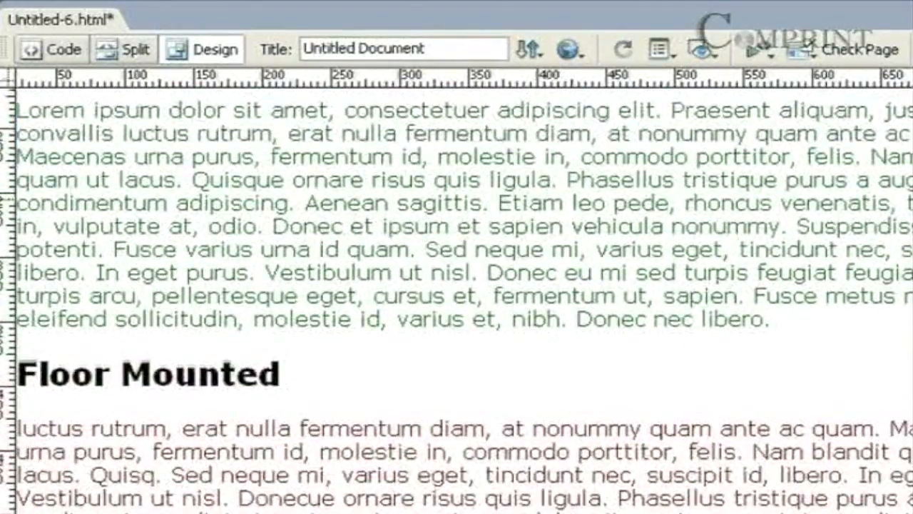
{"action": "scroll", "coordinate": [457, 300], "scroll_direction": "up", "scroll_amount": 8}
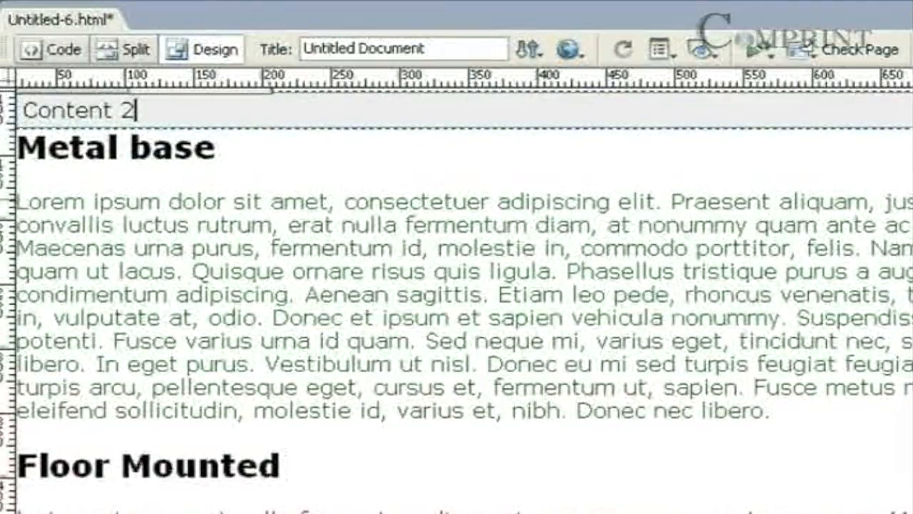
{"action": "scroll", "coordinate": [457, 300], "scroll_direction": "down", "scroll_amount": 10}
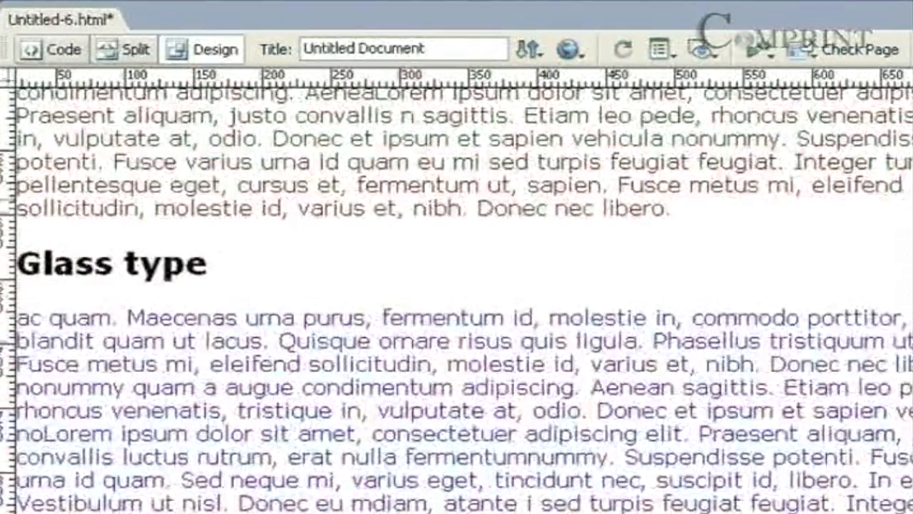
{"action": "scroll", "coordinate": [457, 299], "scroll_direction": "down", "scroll_amount": 2}
{"action": "scroll", "coordinate": [456, 299], "scroll_direction": "up", "scroll_amount": 10}
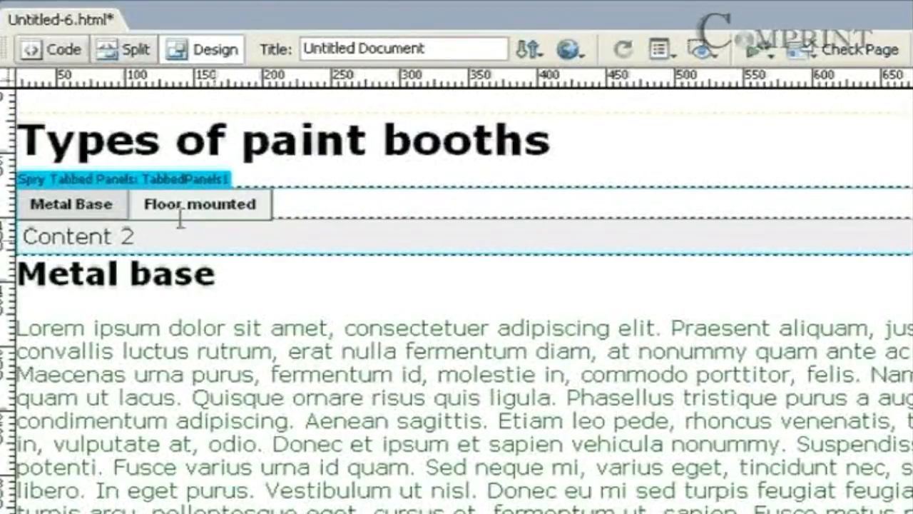
{"action": "left_click", "coordinate": [41, 179]}
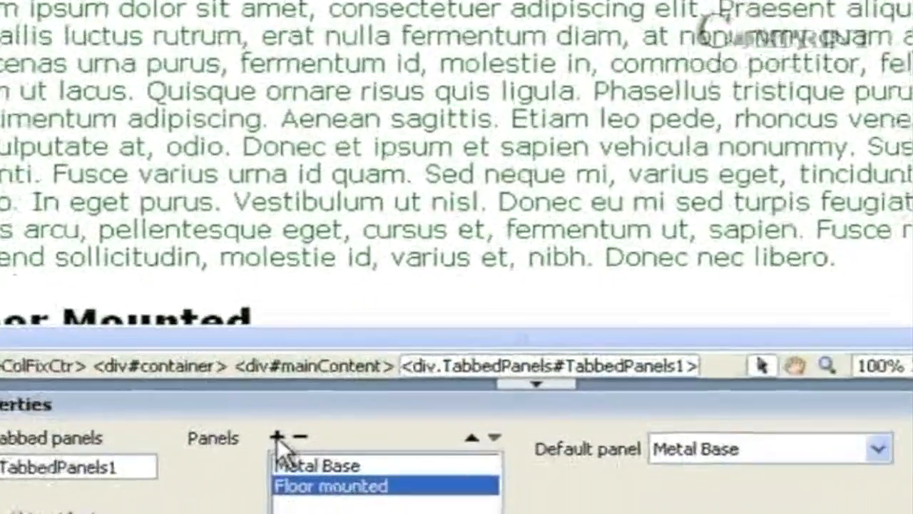
{"action": "left_click", "coordinate": [278, 437]}
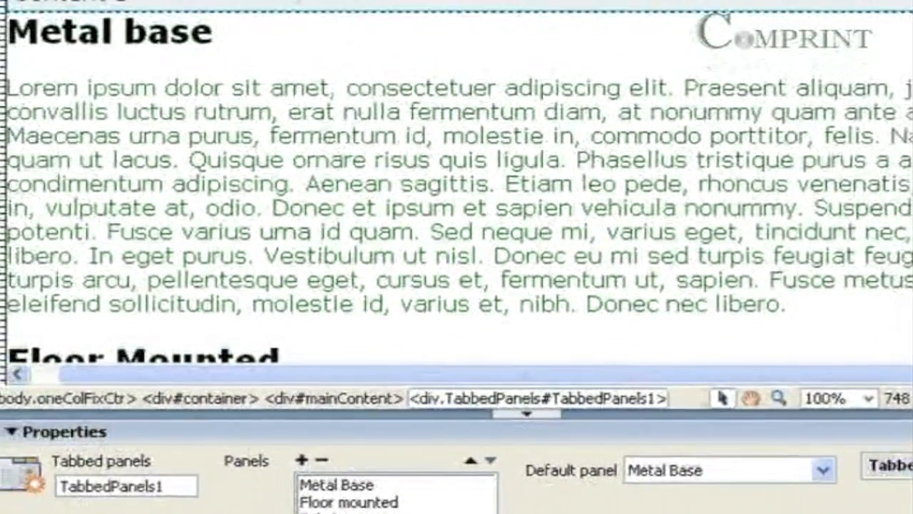
Rename the widget's third tab "Glass type" and its fourth tab "Prefab type4"
{"action": "left_click", "coordinate": [228, 2]}
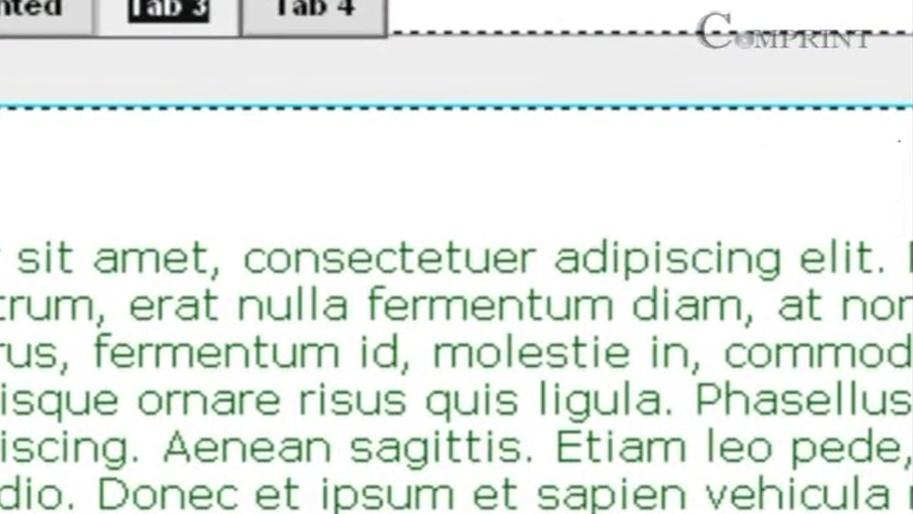
{"action": "type", "text": "Glass"}
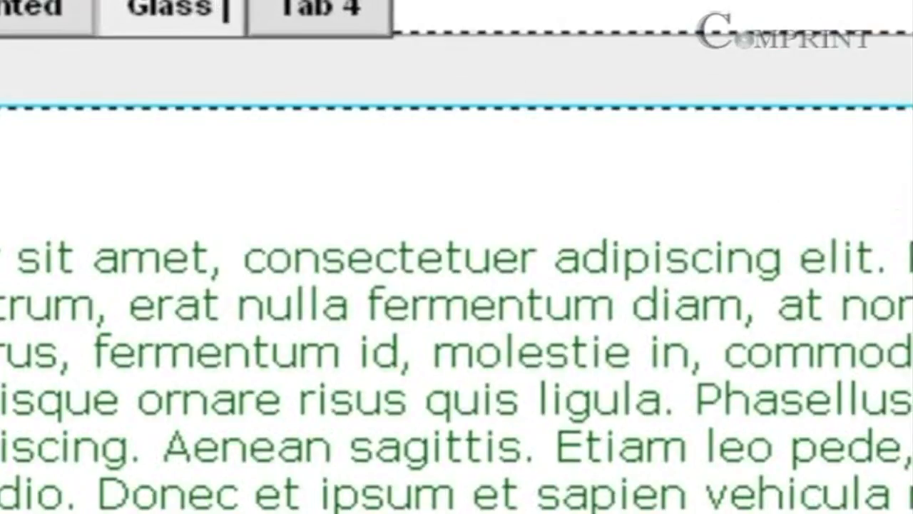
{"action": "type", "text": " type"}
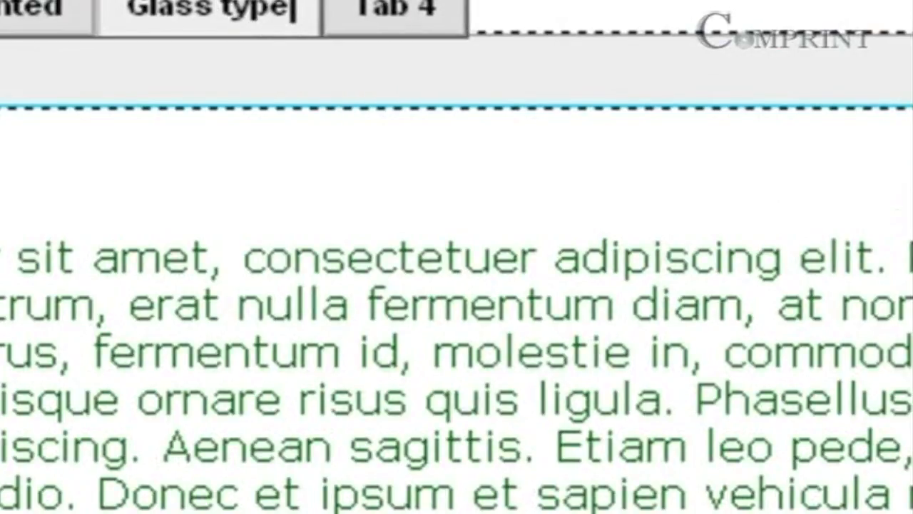
{"action": "double_click", "coordinate": [428, 12]}
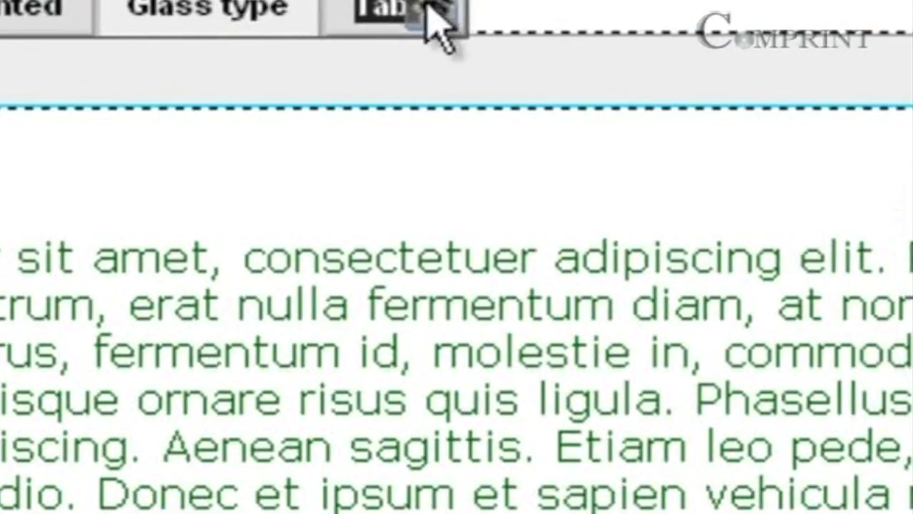
{"action": "type", "text": "Prefab t"}
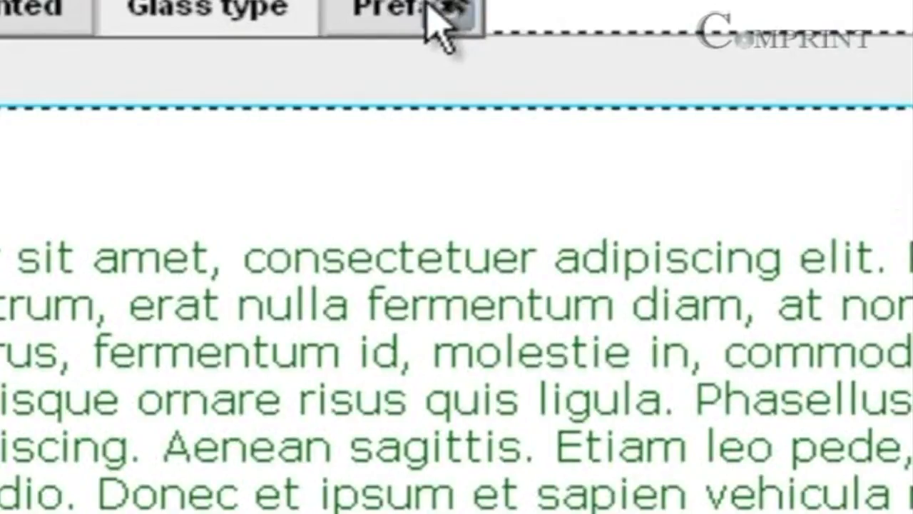
{"action": "type", "text": "ype"}
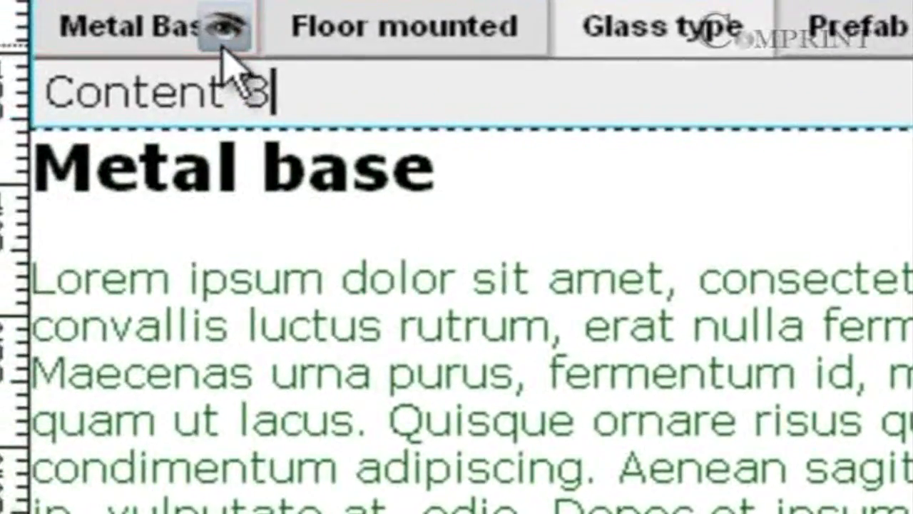
Replace the "Content 1" placeholder in the Metal Base panel with a copy of the paragraph under the Metal base heading
{"action": "left_click", "coordinate": [200, 35]}
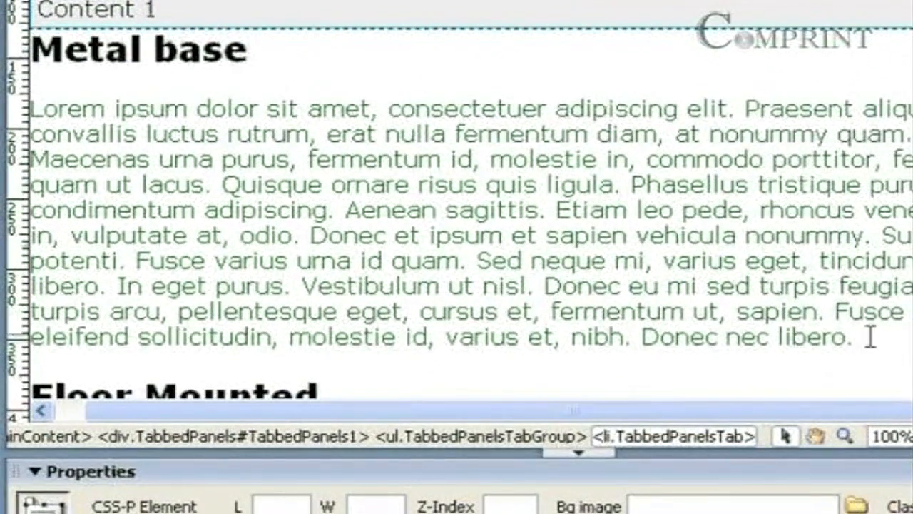
{"action": "left_click_drag", "start_coordinate": [871, 336], "coordinate": [25, 125]}
{"action": "key", "text": "ctrl+c"}
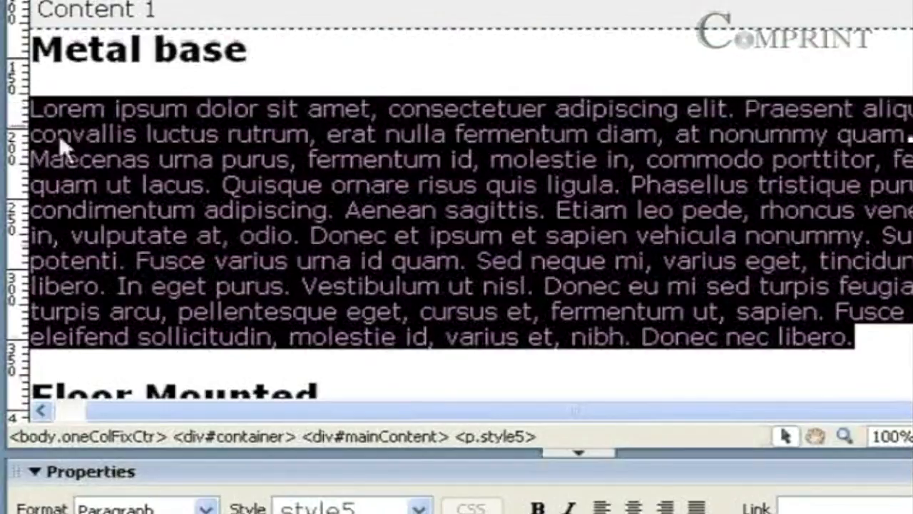
{"action": "right_click", "coordinate": [76, 147]}
{"action": "key", "text": "Escape"}
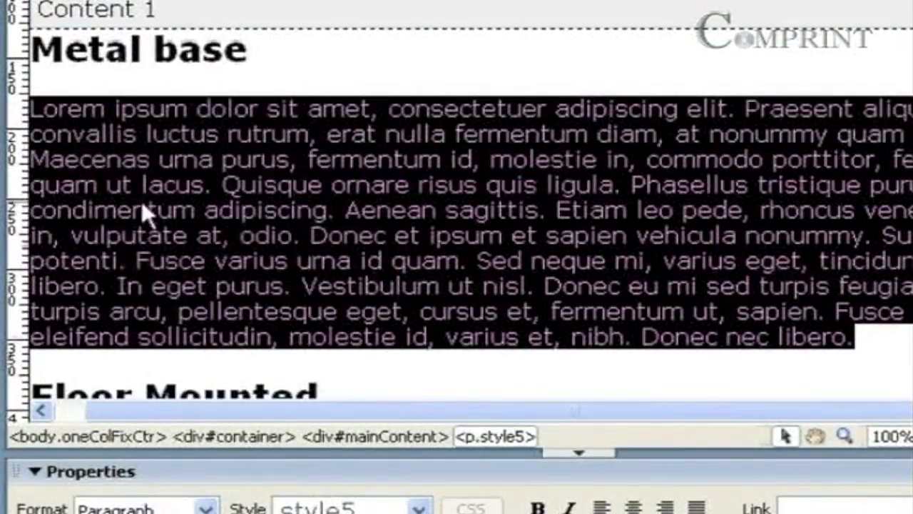
{"action": "left_click_drag", "start_coordinate": [157, 10], "coordinate": [39, 13]}
{"action": "key", "text": "ctrl+v"}
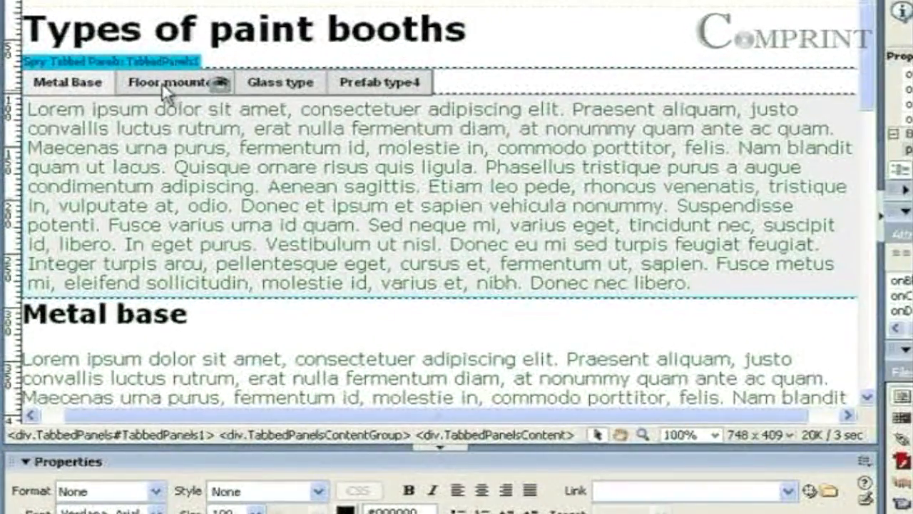
Replace the "Content 2" placeholder in the Floor mounted panel with a copy of the paragraph under the Floor Mounted heading
{"action": "left_click", "coordinate": [164, 82]}
{"action": "scroll", "coordinate": [124, 165], "scroll_direction": "down", "scroll_amount": 5}
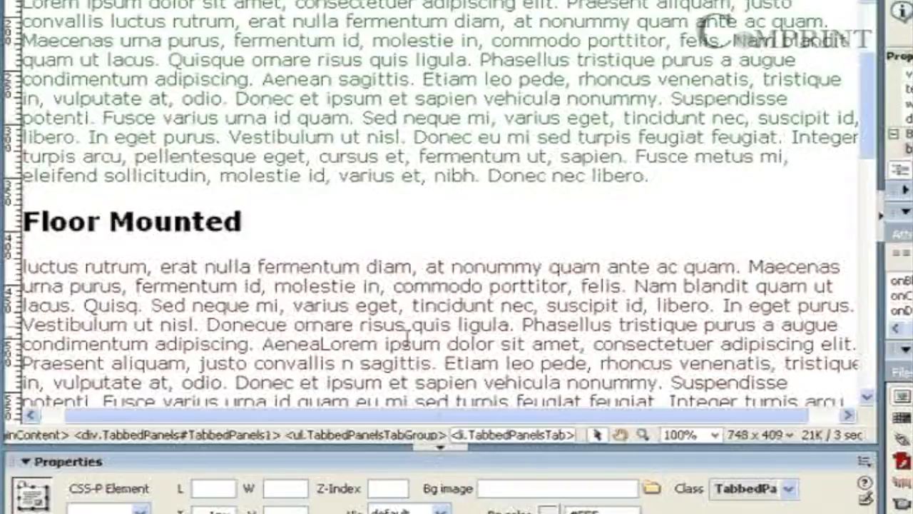
{"action": "left_click_drag", "start_coordinate": [574, 323], "coordinate": [21, 142]}
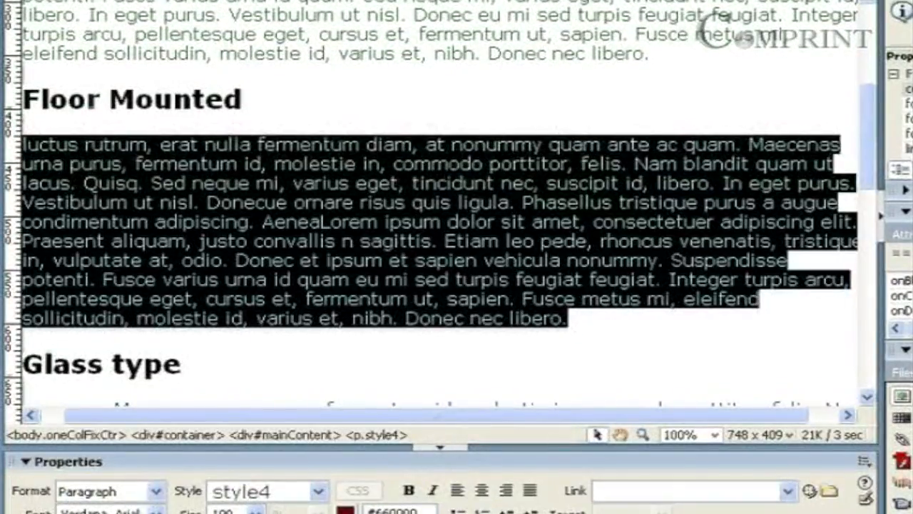
{"action": "right_click", "coordinate": [147, 178]}
{"action": "key", "text": "Escape"}
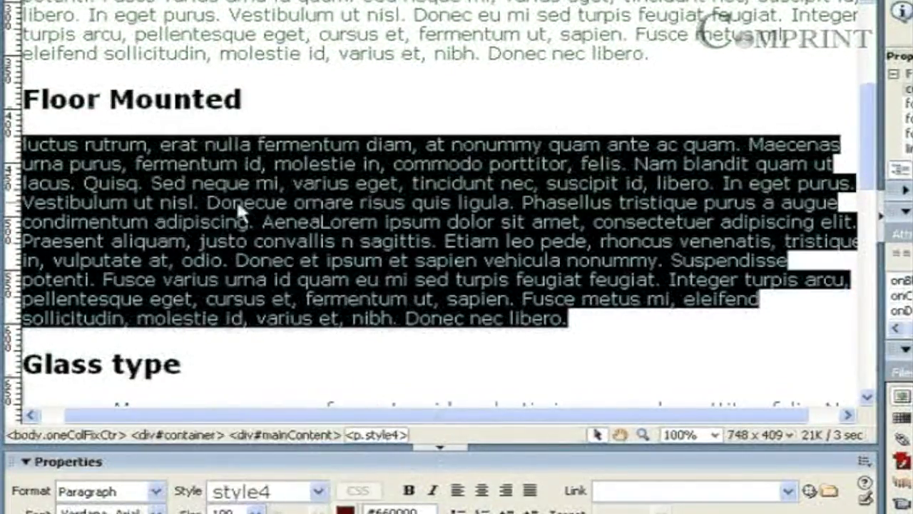
{"action": "scroll", "coordinate": [240, 274], "scroll_direction": "up", "scroll_amount": 5}
{"action": "left_click_drag", "start_coordinate": [121, 109], "coordinate": [27, 109]}
{"action": "type", "text": "luctus rutrum, erat nulla fermentum diam, at nonummy quam ante ac quam. Maecenas urna purus, fermentum id, molestie in, commodo porttitor, felis. Nam blandit quam ut lacus. Quisq. Sed neque mi, varius eget, tincidunt nec, suscipit id, libero. In eget purus Vestibulum ut nisl. Donecue ornare risus quis ligula. Phasellus tristique purus a augue condimentum adipiscing. AeneaLorem ipsum dolor sit amet, consectetuer adipiscing elit. Praesent aliquam, justo convallis n sagittis. Etiam leo pede, rhoncus venenatis, tristique in, vulputate at, odio. Donec et ipsum et sapien vehicula nonummy. Suspendisse potenti. Fusce varius urna id quam eu mi sed turpis feugiat feugiat. Integer turpis arcu, pellentesque eget, cursus et, fermentum ut, sapien. Fusce metus mi, eleifend sollicitudin, molestie id, varius et, nibh. Donec nec libero."}
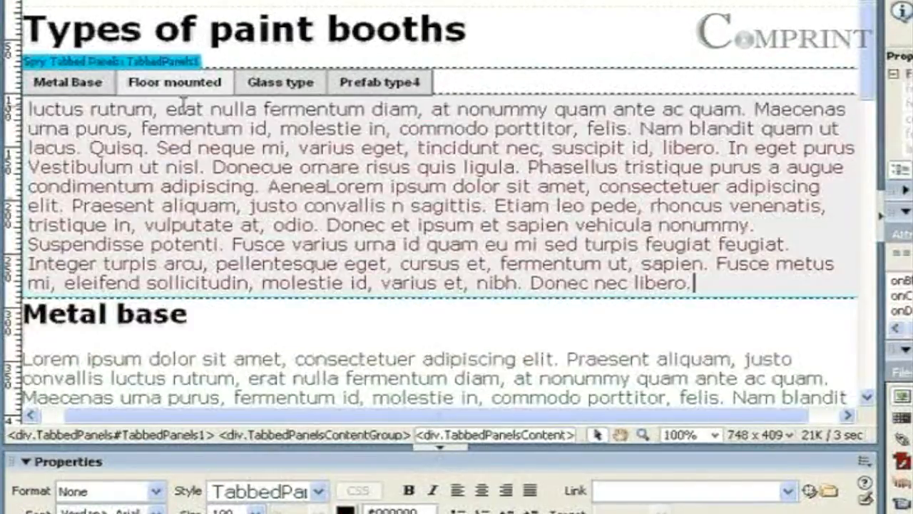
Replace the "Content 3" placeholder in the Glass type panel with a copy of the paragraph under the Glass type heading
{"action": "left_click", "coordinate": [314, 83]}
{"action": "scroll", "coordinate": [233, 262], "scroll_direction": "down", "scroll_amount": 5}
{"action": "scroll", "coordinate": [233, 262], "scroll_direction": "down", "scroll_amount": 5}
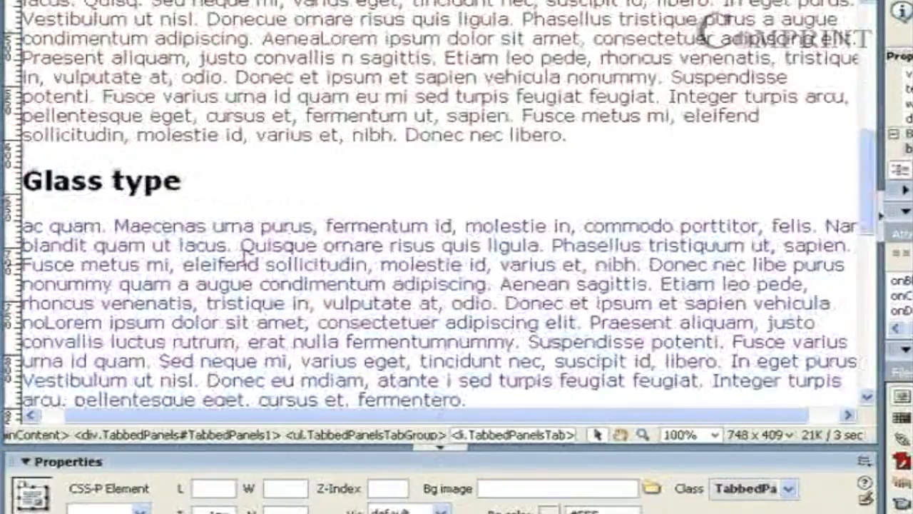
{"action": "left_click", "coordinate": [497, 217]}
{"action": "triple_click", "coordinate": [145, 153]}
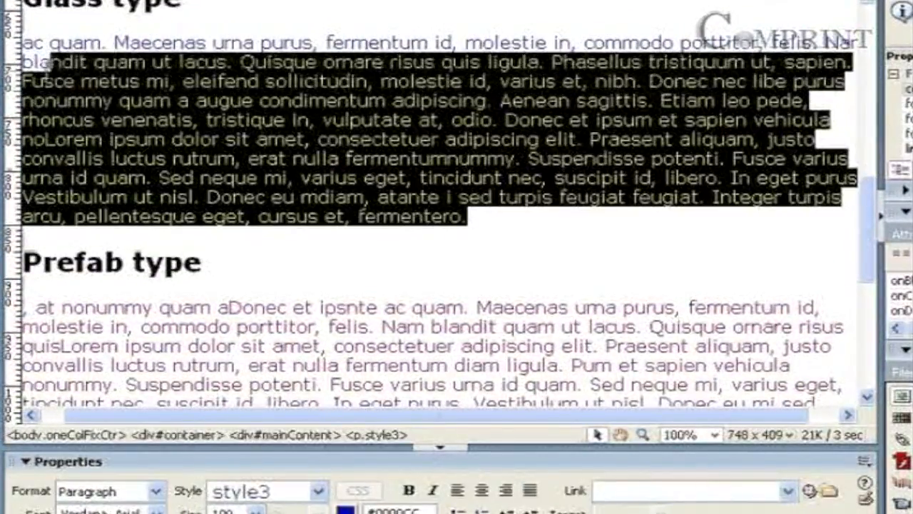
{"action": "right_click", "coordinate": [217, 84]}
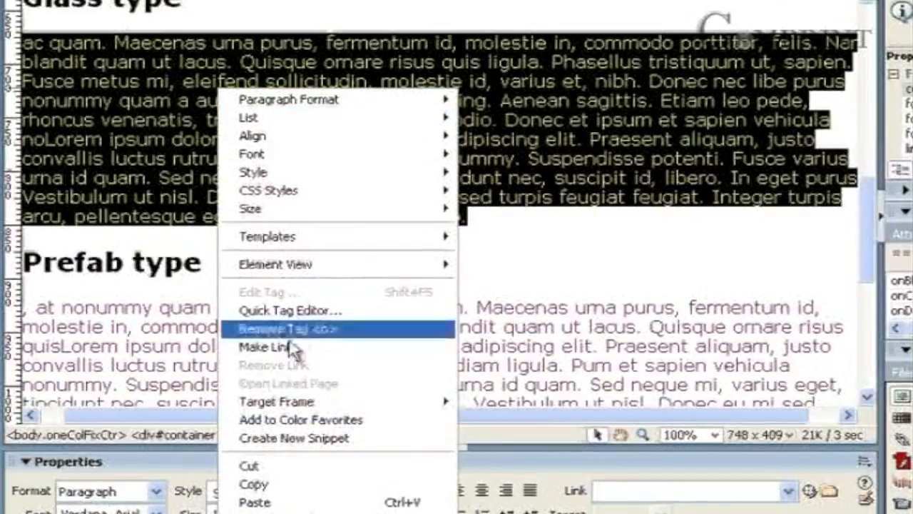
{"action": "left_click", "coordinate": [256, 485]}
{"action": "scroll", "coordinate": [295, 312], "scroll_direction": "up", "scroll_amount": 10}
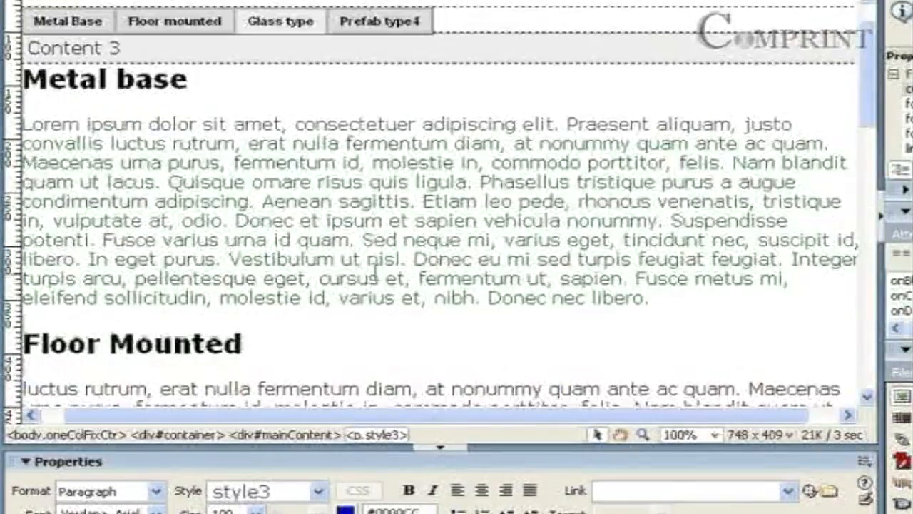
{"action": "left_click_drag", "start_coordinate": [120, 109], "coordinate": [29, 109]}
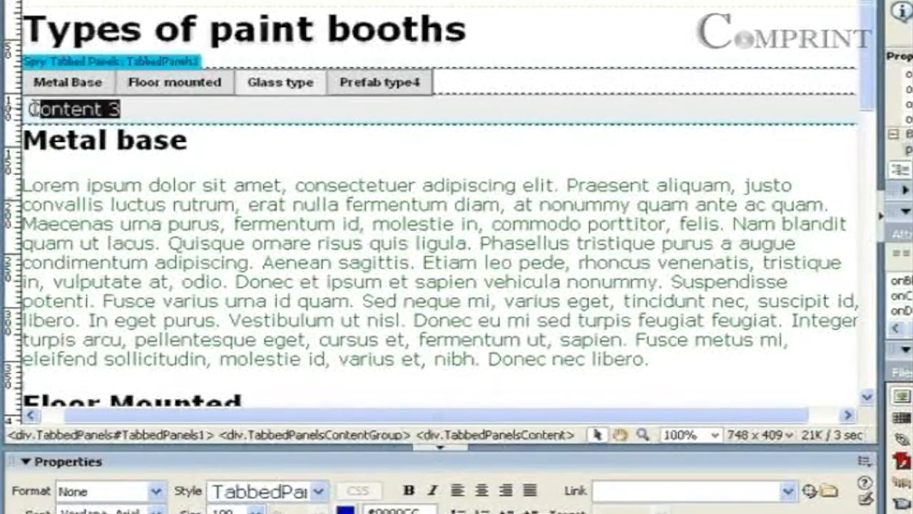
{"action": "key", "text": "ctrl+v"}
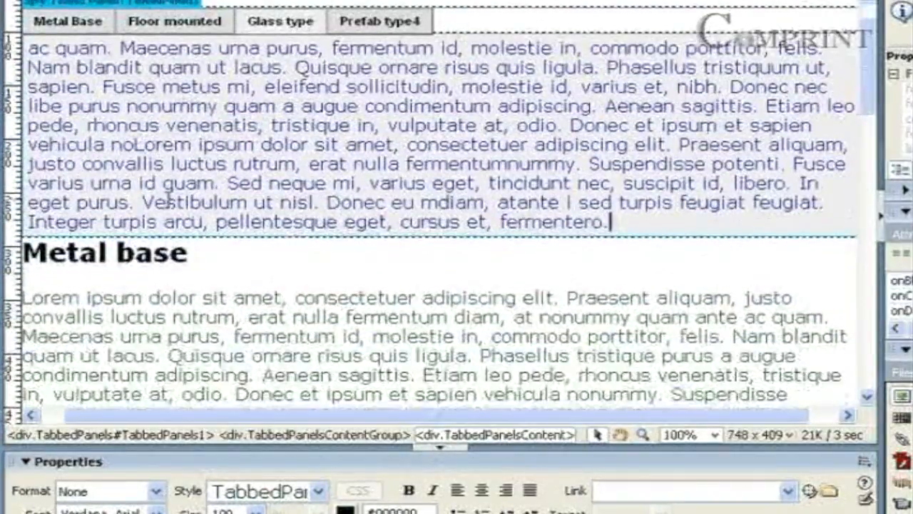
Replace the "Content 4" placeholder in the Prefab type4 panel with the paragraph under the Prefab type heading
{"action": "scroll", "coordinate": [204, 230], "scroll_direction": "down", "scroll_amount": 10}
{"action": "scroll", "coordinate": [705, 301], "scroll_direction": "down", "scroll_amount": 8}
{"action": "left_click", "coordinate": [602, 288]}
{"action": "left_click_drag", "start_coordinate": [143, 191], "coordinate": [22, 117]}
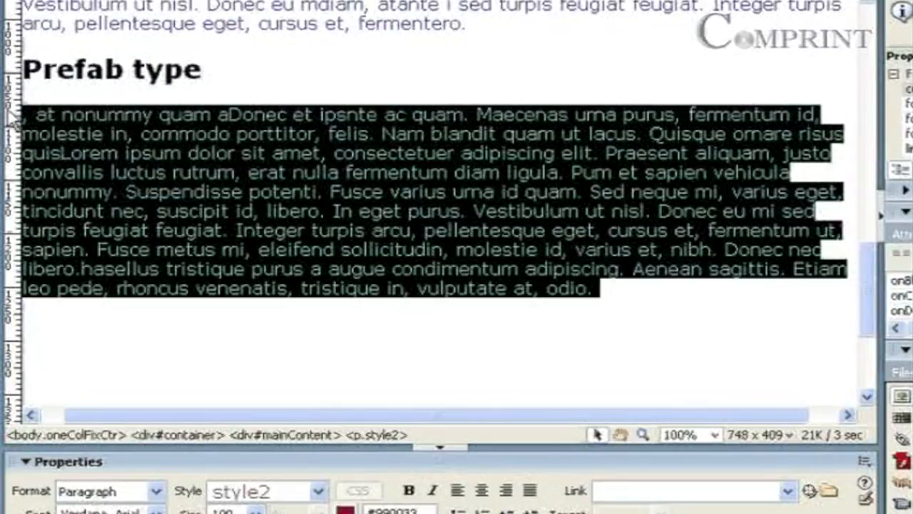
{"action": "right_click", "coordinate": [114, 135]}
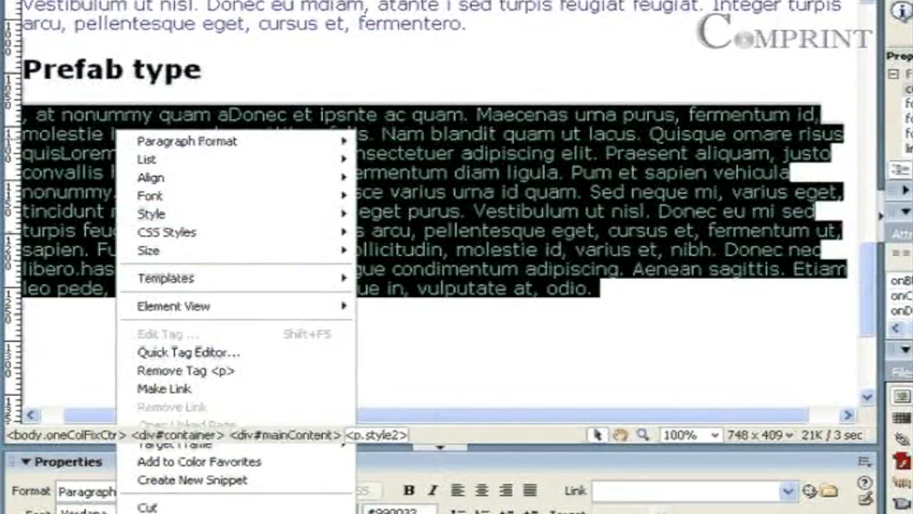
{"action": "left_click", "coordinate": [148, 513]}
{"action": "left_click_drag", "start_coordinate": [862, 277], "coordinate": [865, 28]}
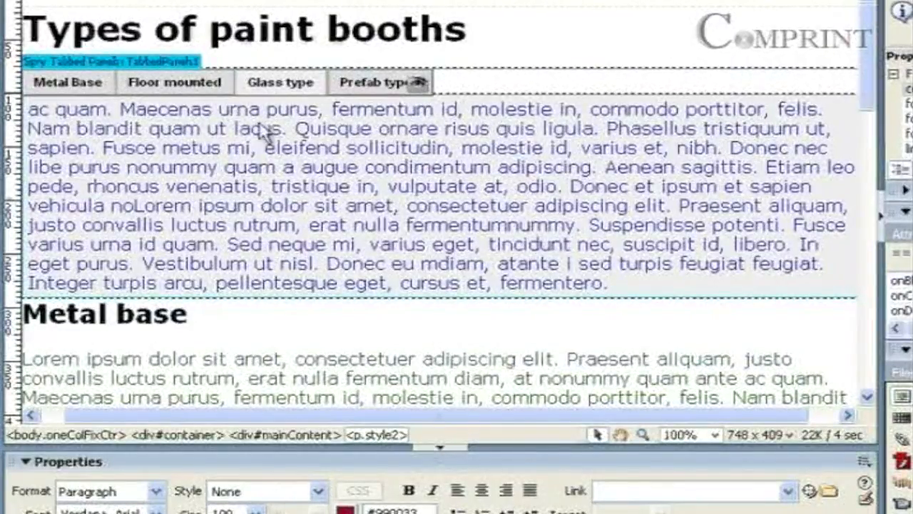
{"action": "left_click", "coordinate": [419, 83]}
{"action": "left_click_drag", "start_coordinate": [122, 112], "coordinate": [27, 110]}
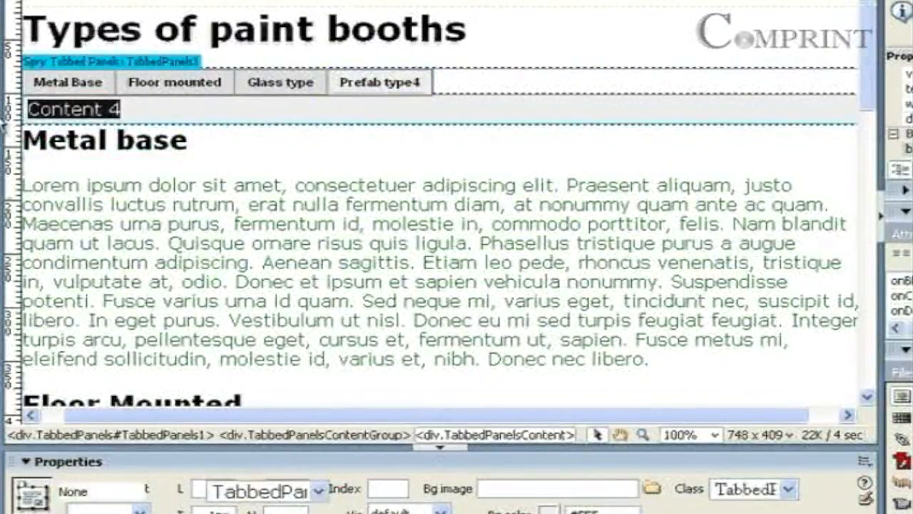
{"action": "key", "text": "ctrl+v"}
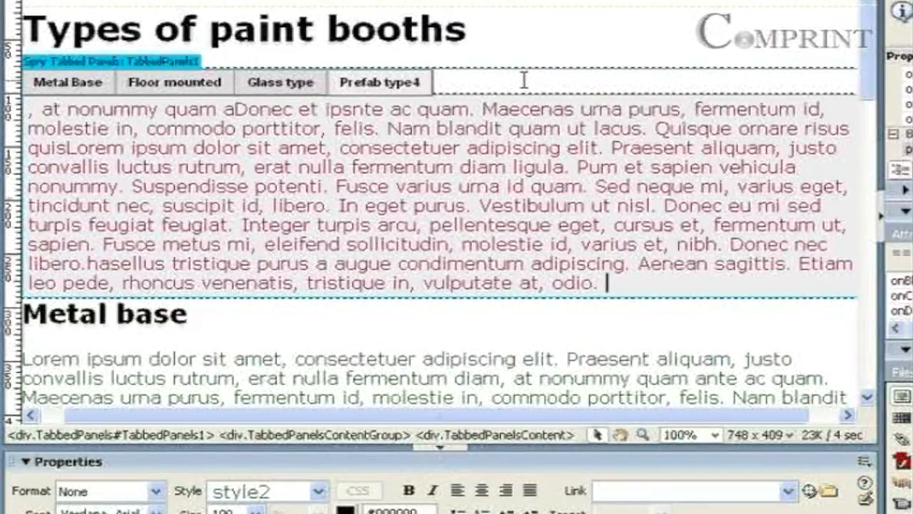
Preview the page in Internet Explorer, saving the changes to Untitled-6 and allowing the blocked active content to run
{"action": "left_click", "coordinate": [486, 1]}
{"action": "left_click", "coordinate": [549, 2]}
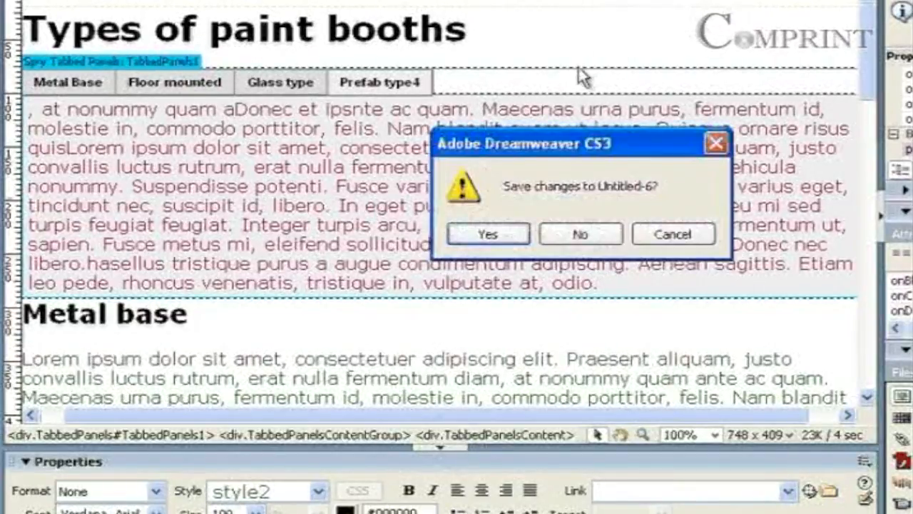
{"action": "left_click", "coordinate": [490, 228]}
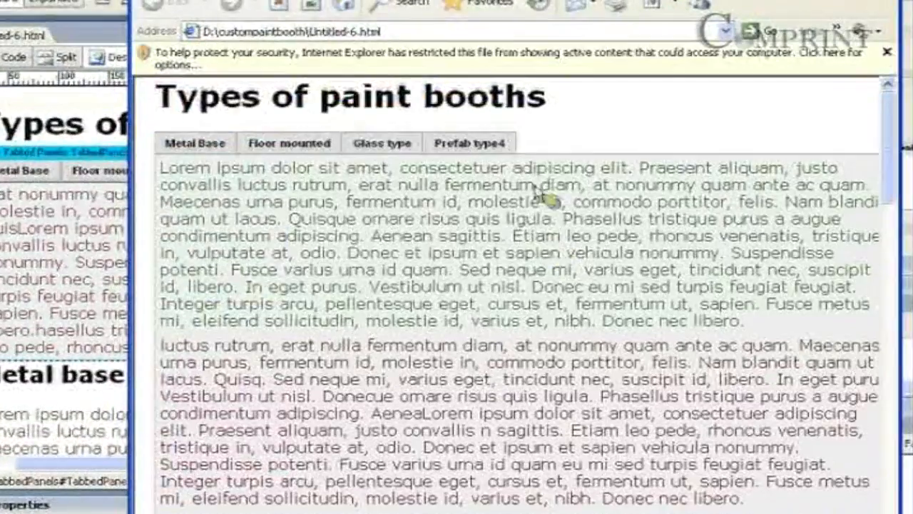
{"action": "left_click", "coordinate": [503, 57]}
{"action": "left_click", "coordinate": [564, 63]}
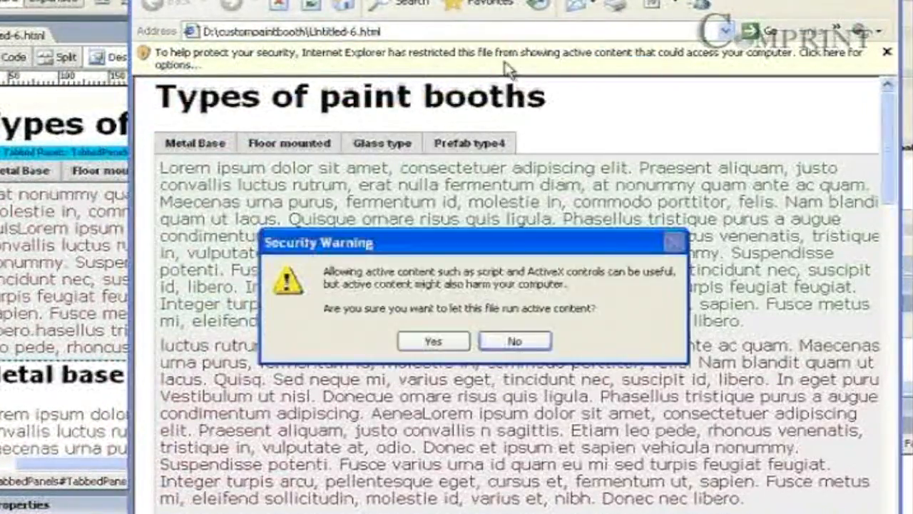
{"action": "left_click", "coordinate": [434, 341]}
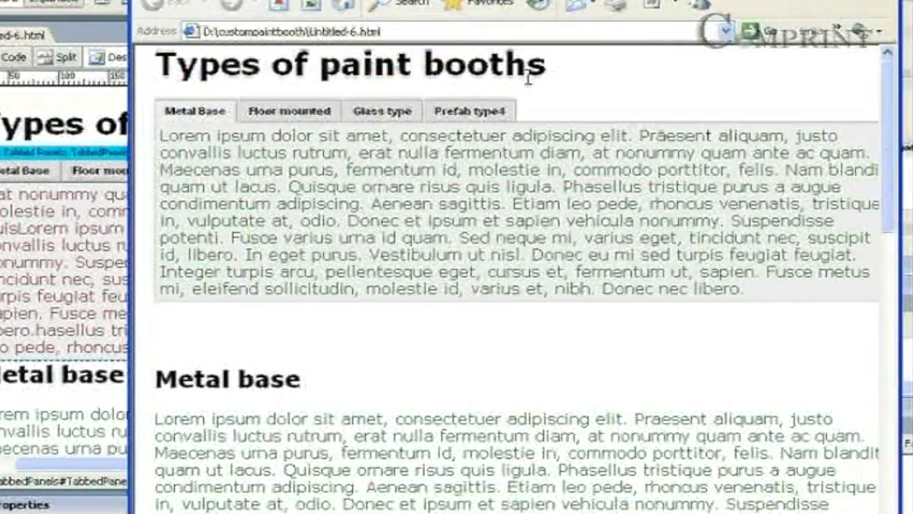
Switch repeatedly among the Metal Base, Floor mounted, Glass type and Prefab type4 tabs in the browser preview to check each panel's content
{"action": "left_click", "coordinate": [289, 110]}
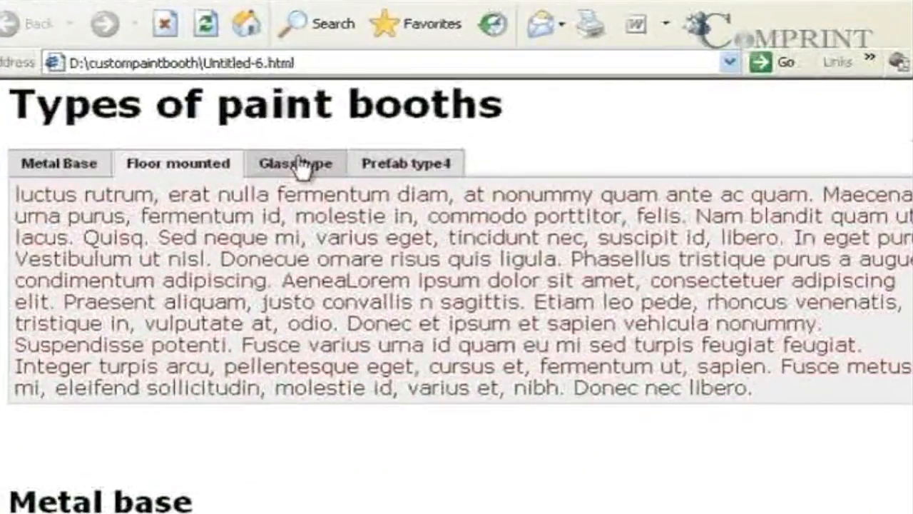
{"action": "left_click", "coordinate": [300, 166]}
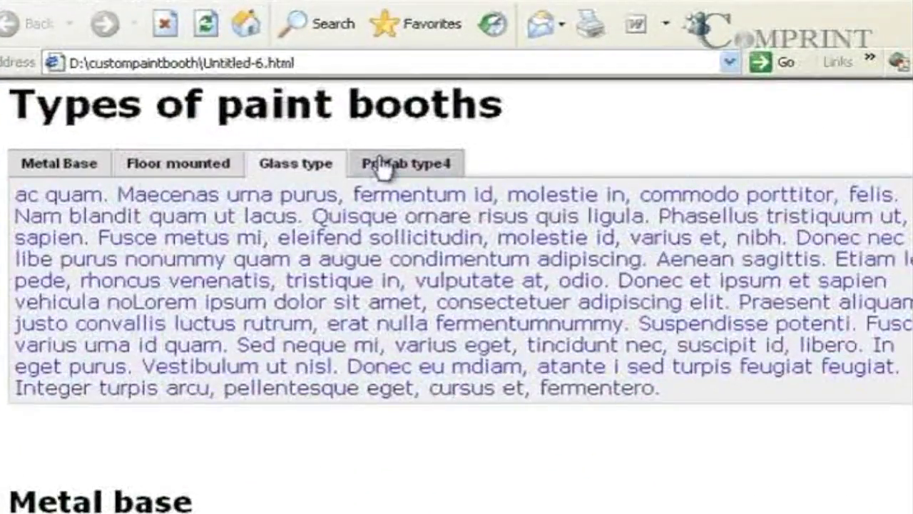
{"action": "left_click", "coordinate": [388, 164]}
{"action": "left_click", "coordinate": [271, 163]}
{"action": "left_click", "coordinate": [230, 164]}
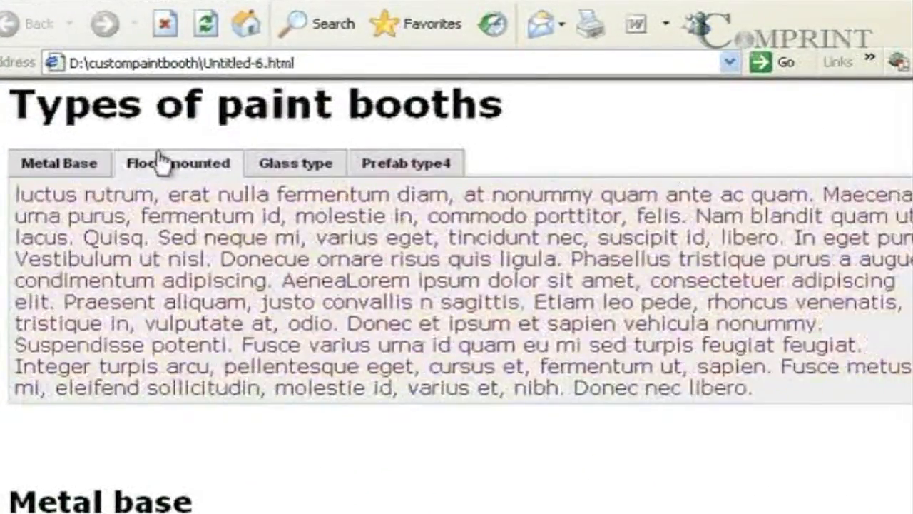
{"action": "left_click", "coordinate": [82, 164]}
{"action": "left_click", "coordinate": [196, 163]}
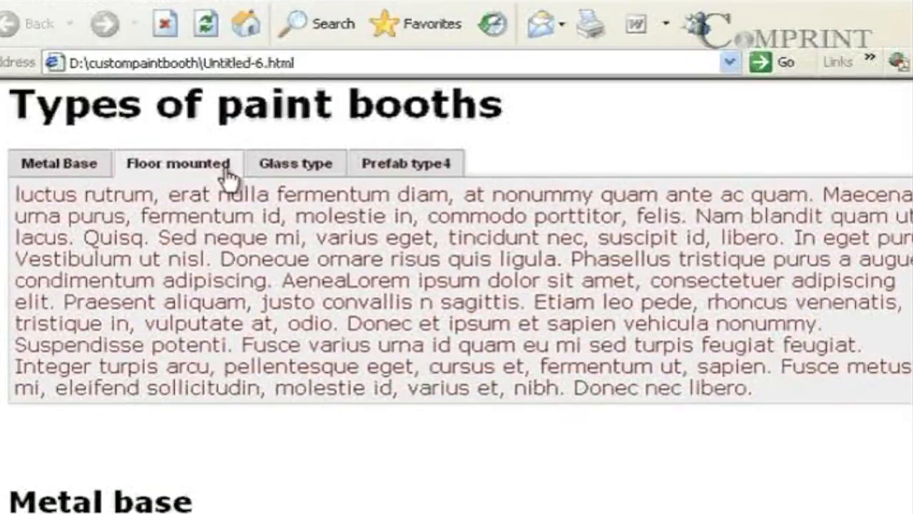
{"action": "left_click", "coordinate": [282, 168]}
{"action": "left_click", "coordinate": [406, 168]}
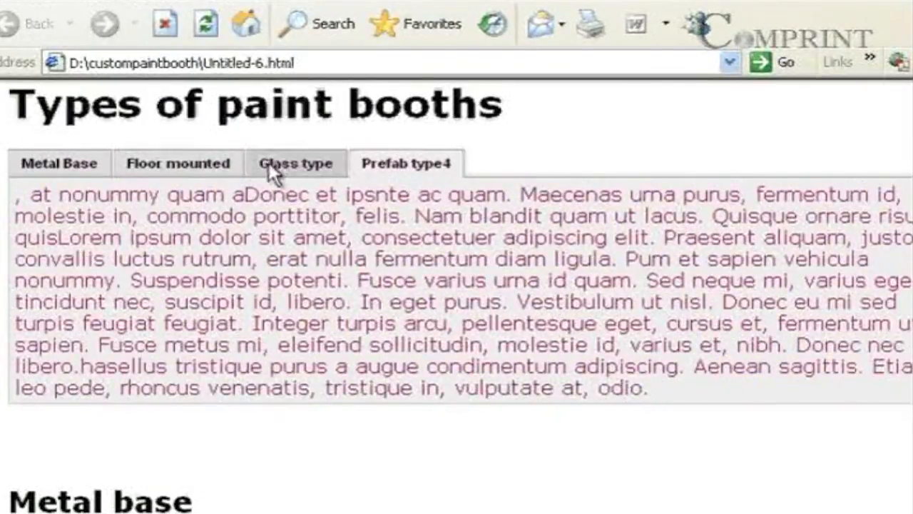
{"action": "left_click", "coordinate": [179, 164]}
{"action": "left_click", "coordinate": [68, 165]}
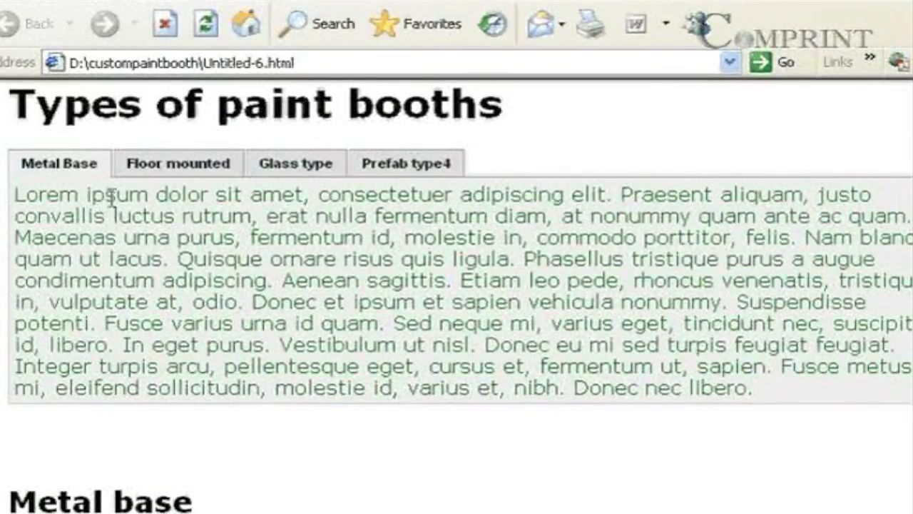
{"action": "left_click", "coordinate": [198, 167]}
{"action": "left_click", "coordinate": [272, 170]}
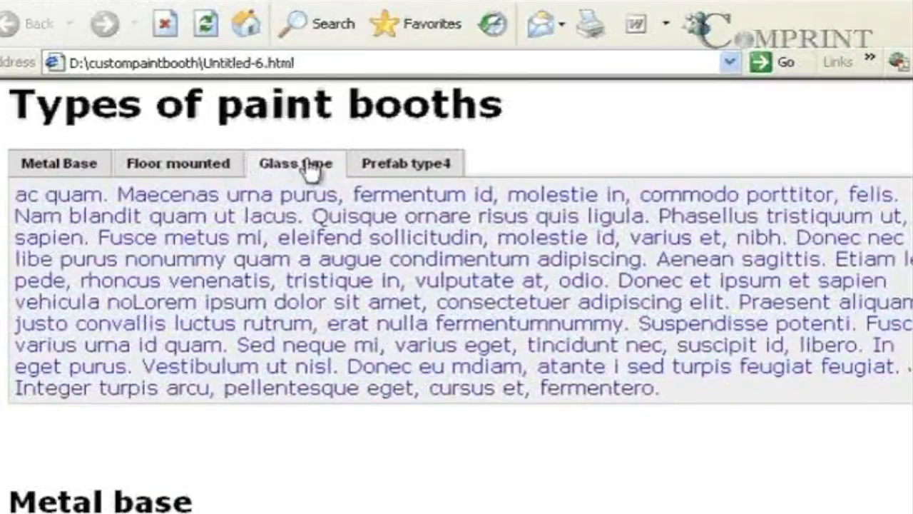
{"action": "left_click", "coordinate": [407, 164]}
{"action": "left_click", "coordinate": [202, 164]}
{"action": "left_click", "coordinate": [63, 164]}
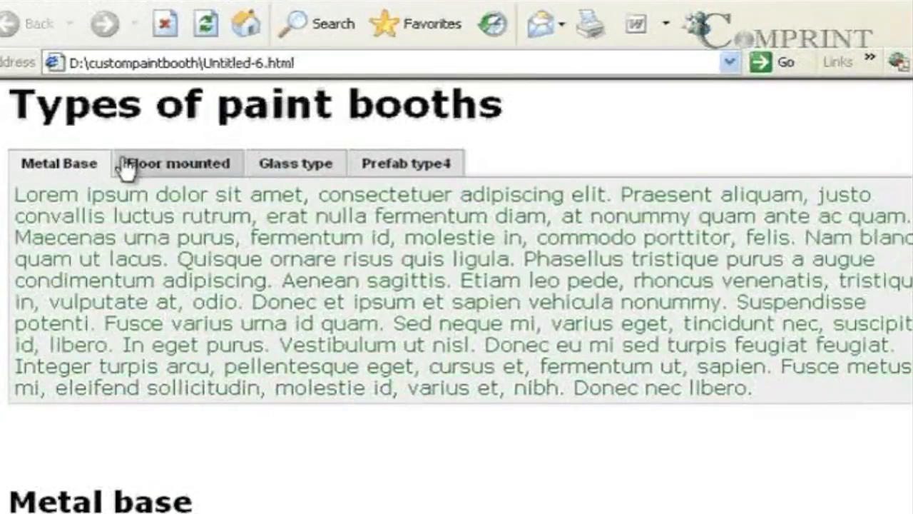
{"action": "left_click", "coordinate": [264, 168]}
{"action": "left_click", "coordinate": [389, 165]}
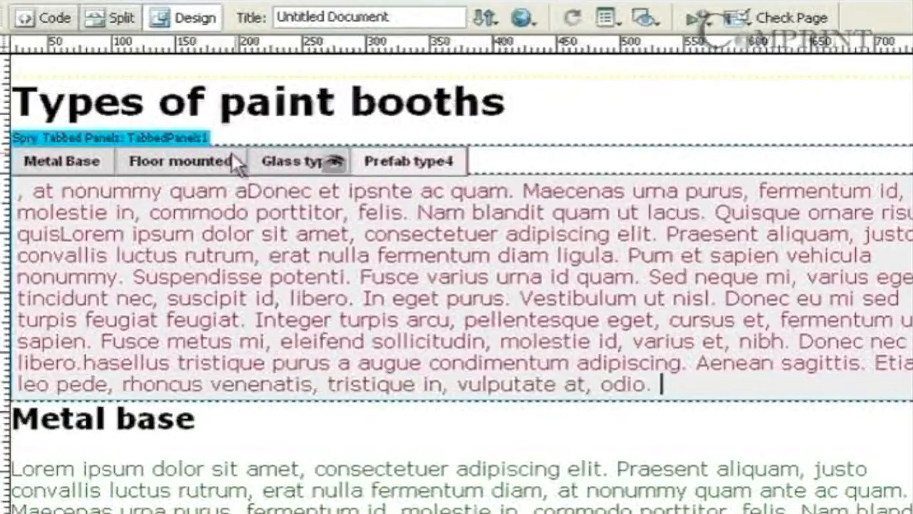
Return to Dreamweaver and replace the tabbed panels widget under the page title with a Spry Accordion
{"action": "left_click", "coordinate": [84, 134]}
{"action": "key", "text": "Delete"}
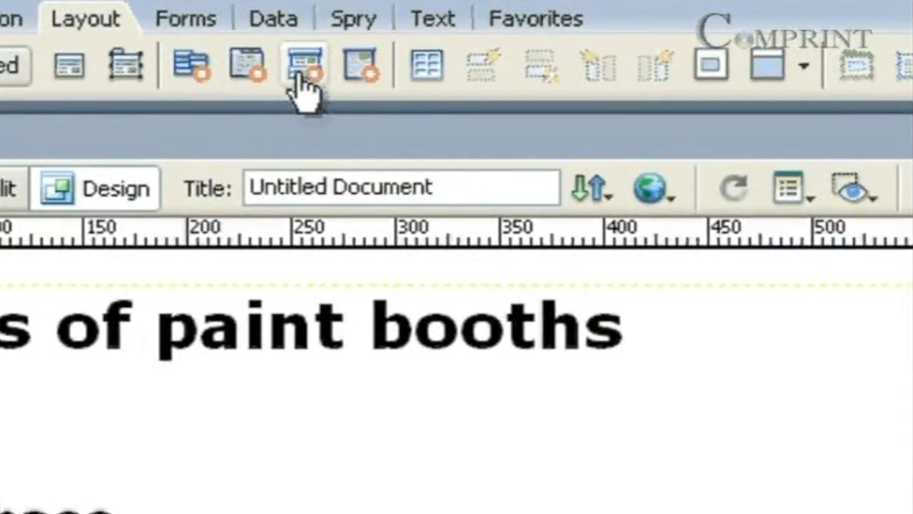
{"action": "left_click", "coordinate": [300, 74]}
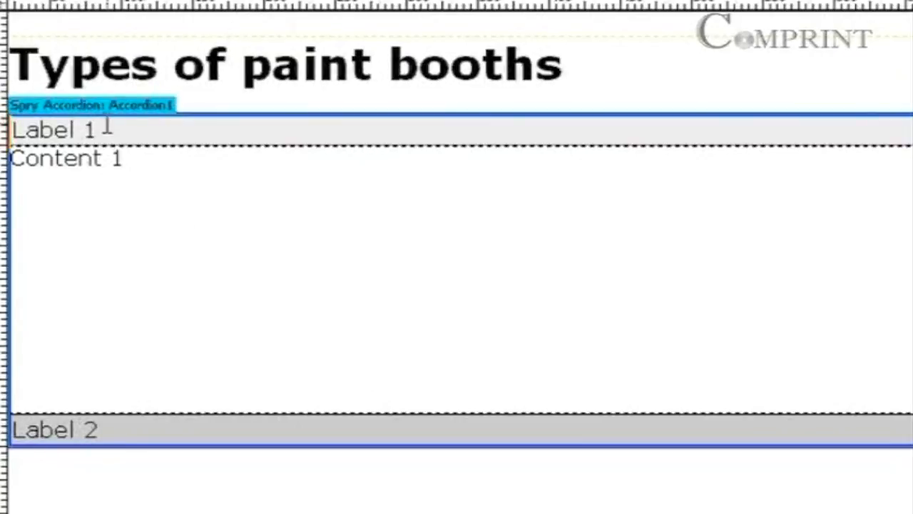
Rename the accordion's first panel label "Metal Base" and its second panel label "Floor mounted"
{"action": "left_click_drag", "start_coordinate": [107, 127], "coordinate": [10, 130]}
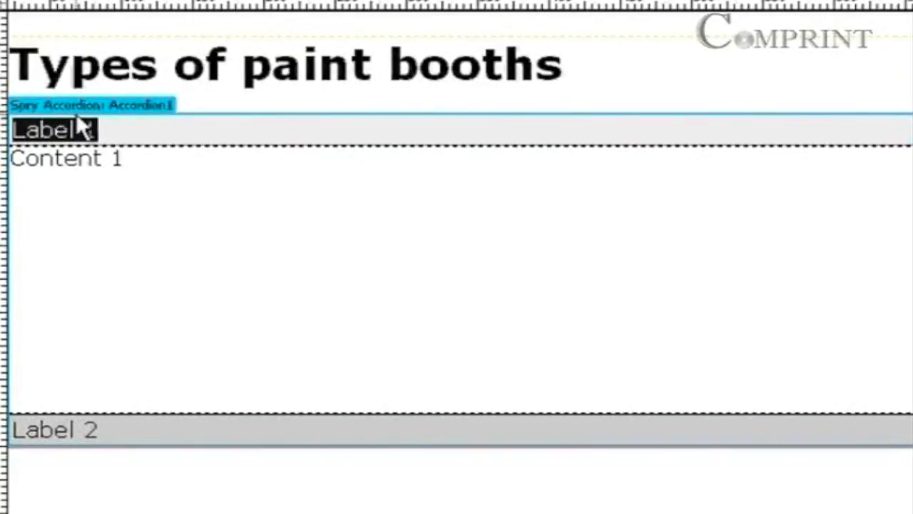
{"action": "type", "text": "Metal"}
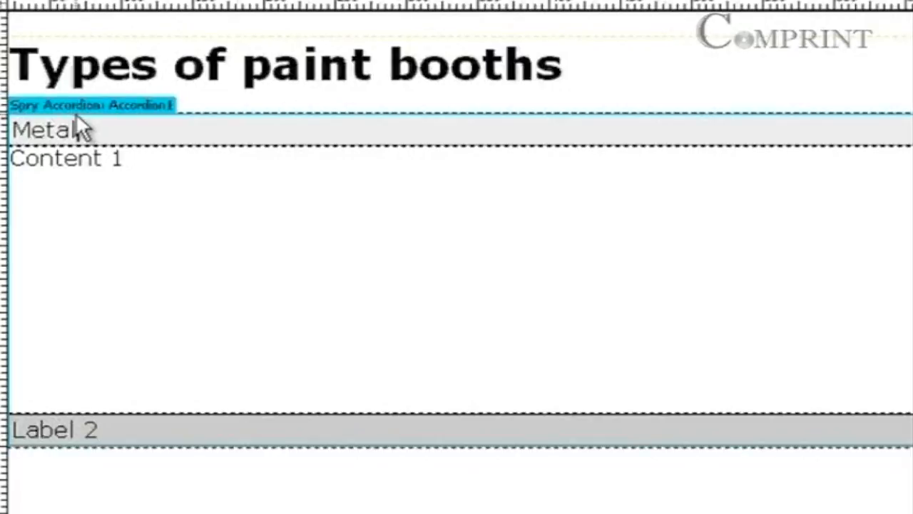
{"action": "type", "text": " Base"}
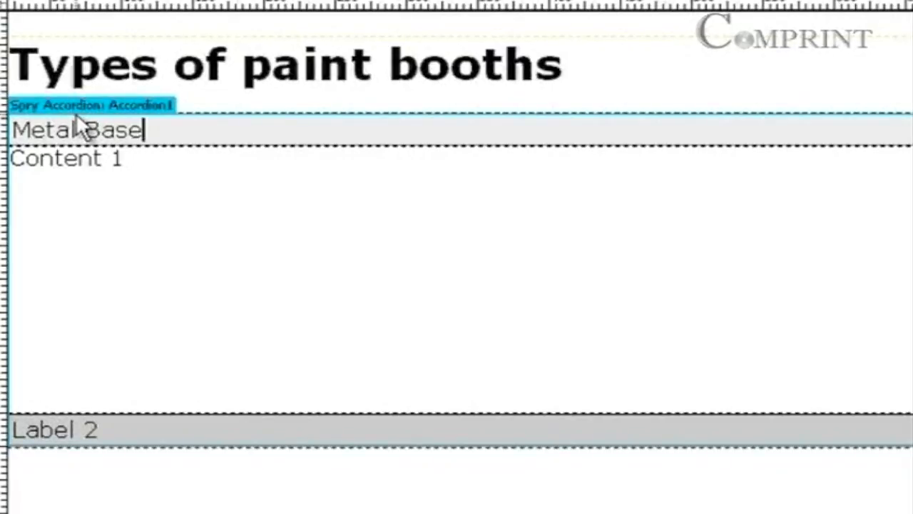
{"action": "left_click_drag", "start_coordinate": [107, 432], "coordinate": [3, 446]}
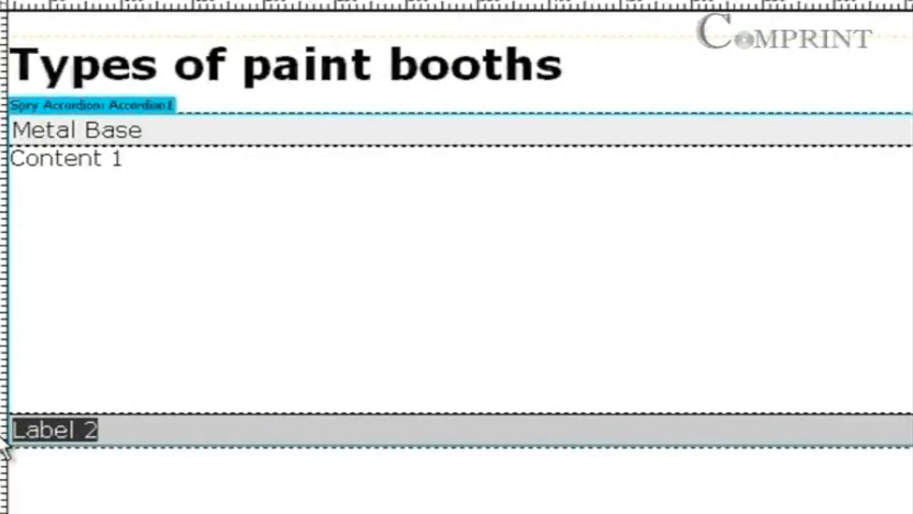
{"action": "type", "text": "Floor mounted"}
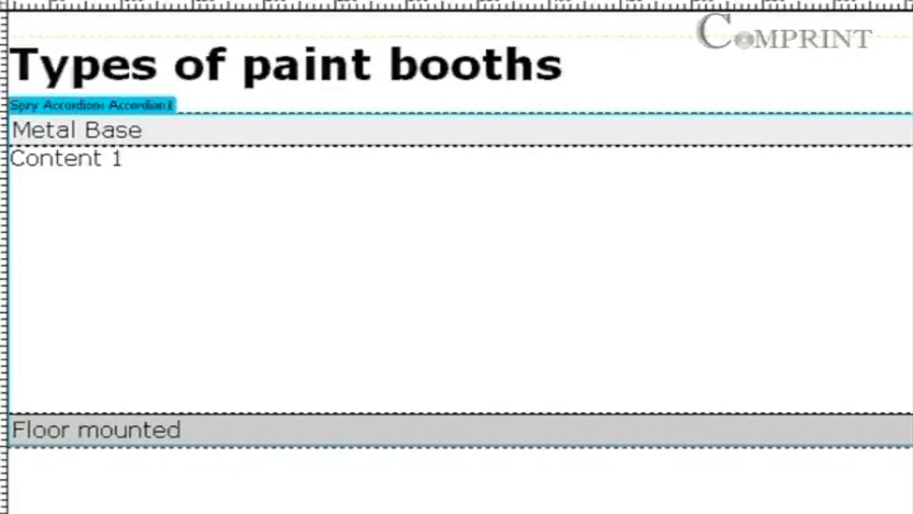
Add two more panels to the accordion widget, after the Floor mounted panel
{"action": "left_click", "coordinate": [50, 104]}
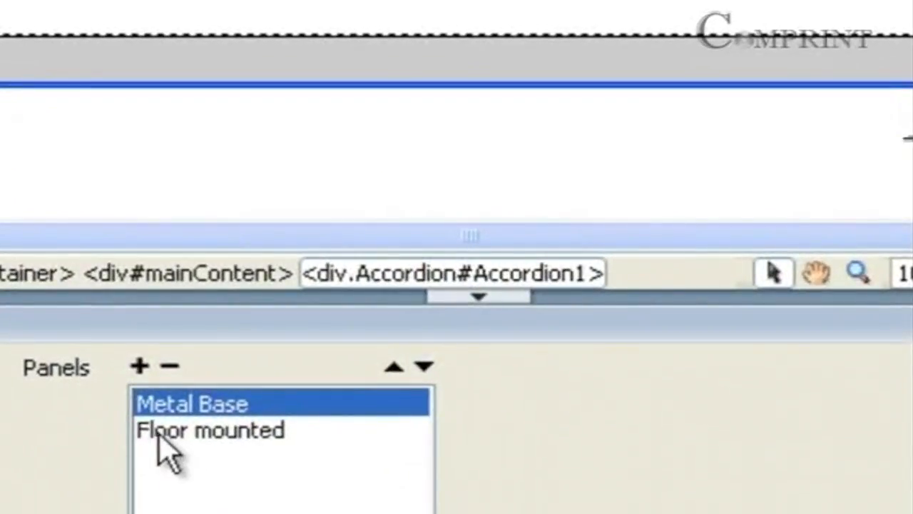
{"action": "left_click", "coordinate": [161, 434]}
{"action": "left_click", "coordinate": [139, 365]}
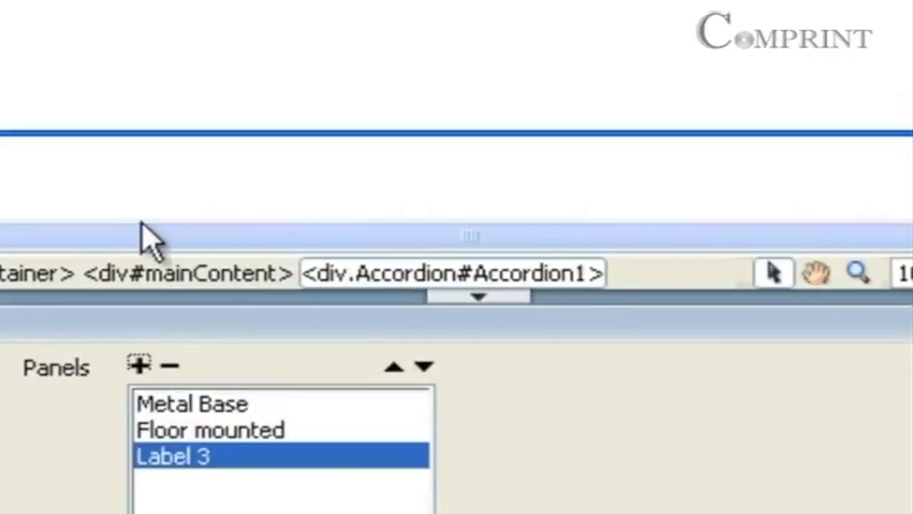
{"action": "left_click", "coordinate": [140, 365]}
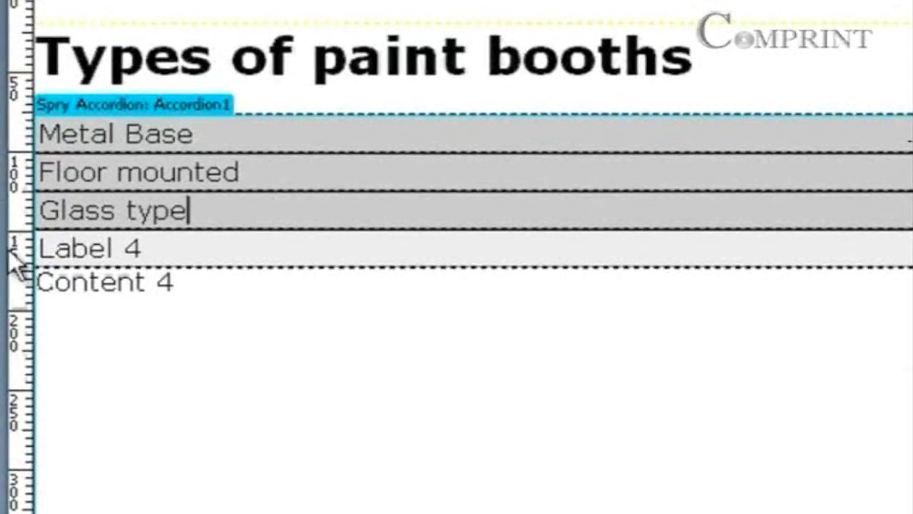
Rename the accordion's fourth panel label "Prefab type"
{"action": "left_click_drag", "start_coordinate": [143, 245], "coordinate": [41, 257]}
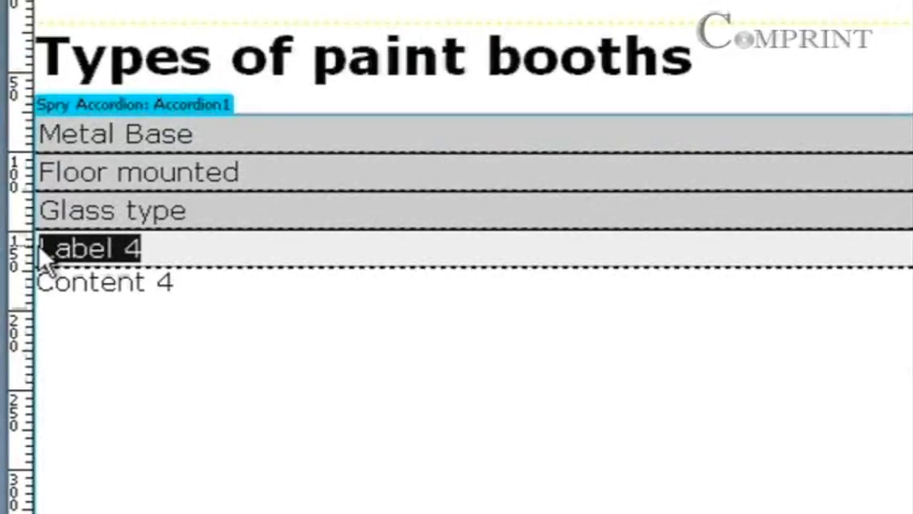
{"action": "type", "text": "Pre fa"}
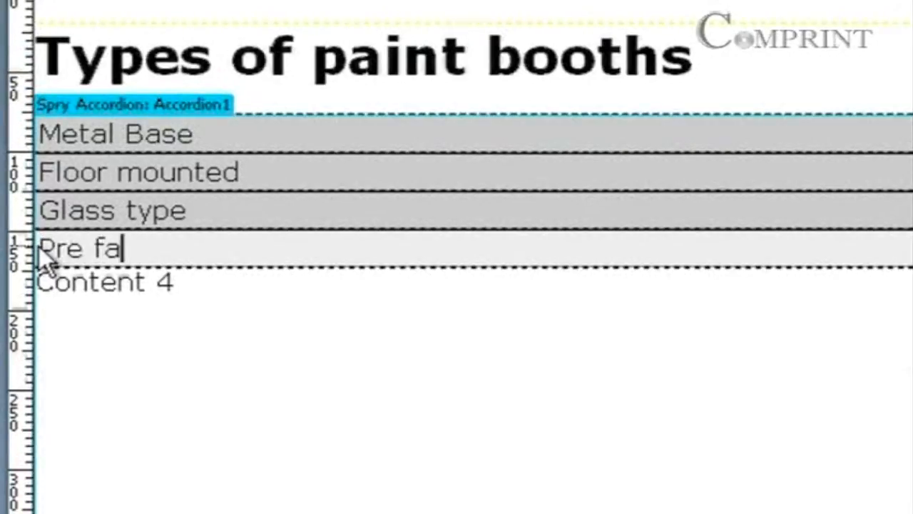
{"action": "type", "text": "b type"}
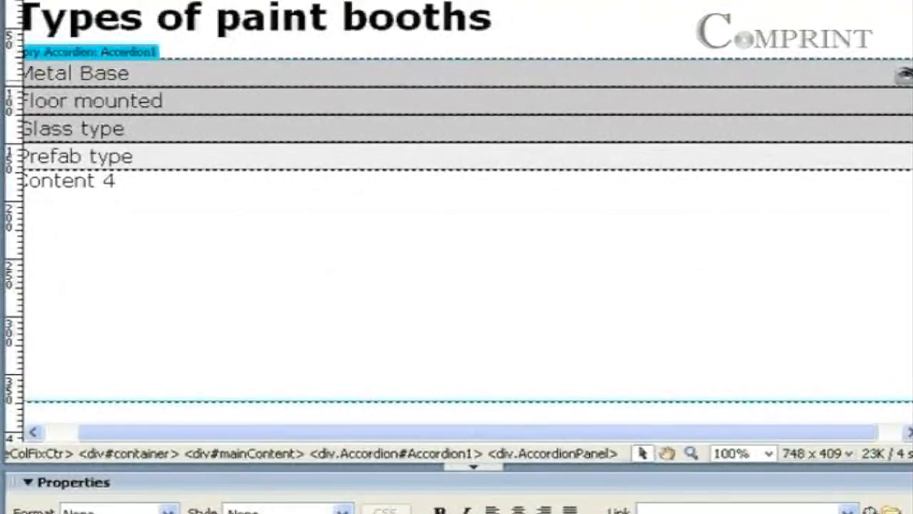
Replace the "Content 1" placeholder in the accordion's Metal Base panel with a copy of the paragraph under the Metal base heading
{"action": "left_click", "coordinate": [905, 74]}
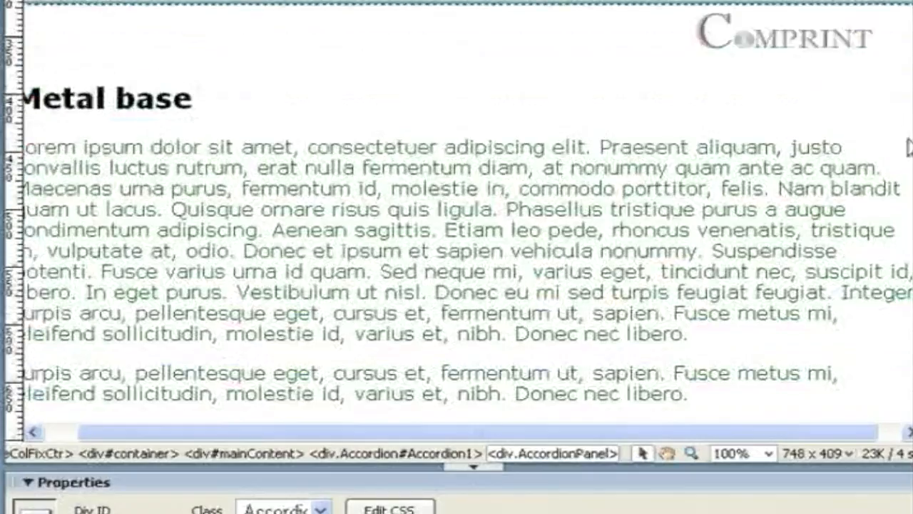
{"action": "scroll", "coordinate": [830, 147], "scroll_direction": "down", "scroll_amount": 3}
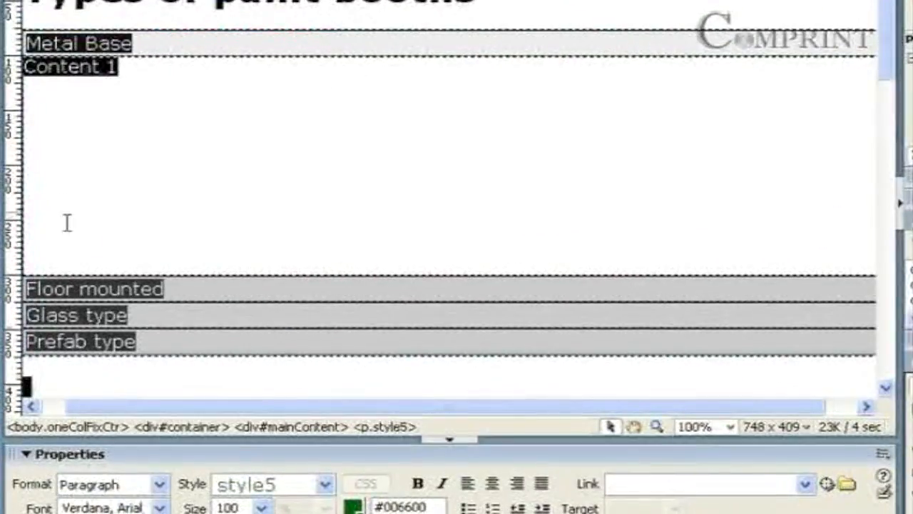
{"action": "left_click_drag", "start_coordinate": [68, 223], "coordinate": [26, 325]}
{"action": "key", "text": "ctrl+c"}
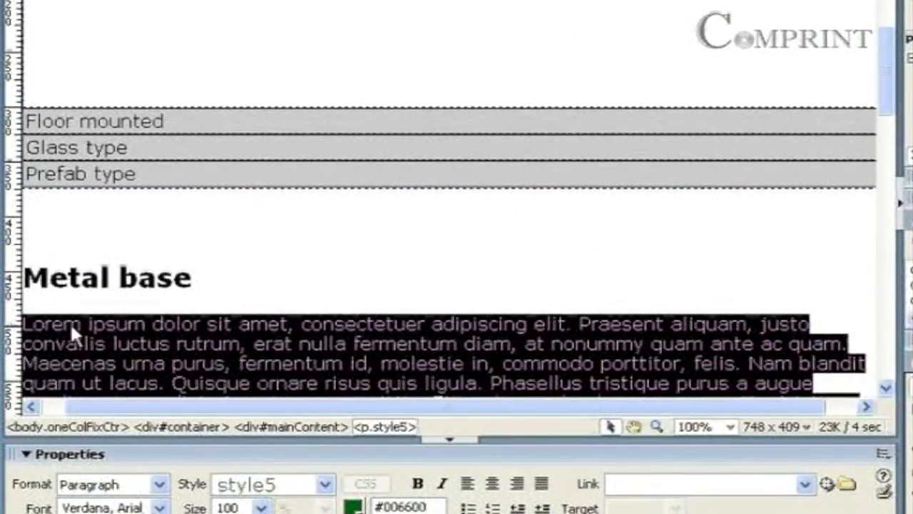
{"action": "right_click", "coordinate": [70, 325]}
{"action": "left_click", "coordinate": [140, 224]}
{"action": "scroll", "coordinate": [118, 98], "scroll_direction": "up", "scroll_amount": 4}
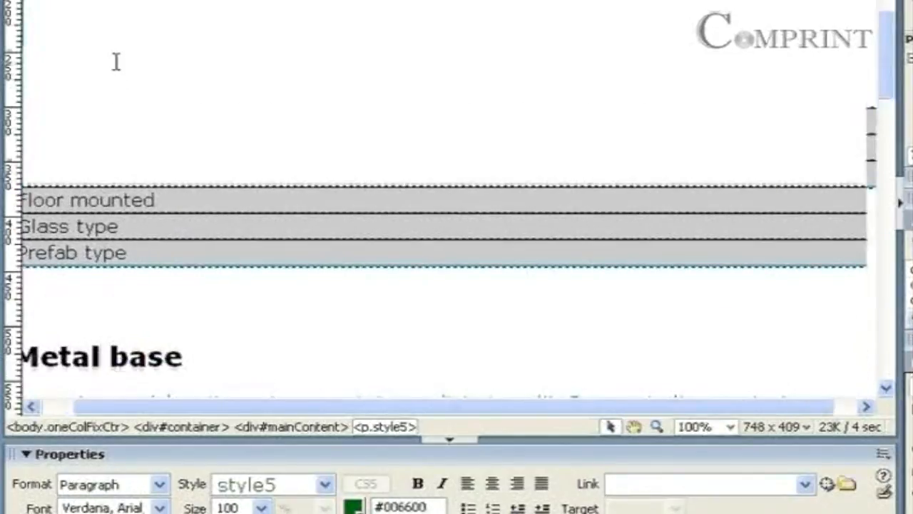
{"action": "left_click", "coordinate": [122, 45]}
{"action": "left_click_drag", "start_coordinate": [35, 44], "coordinate": [25, 50]}
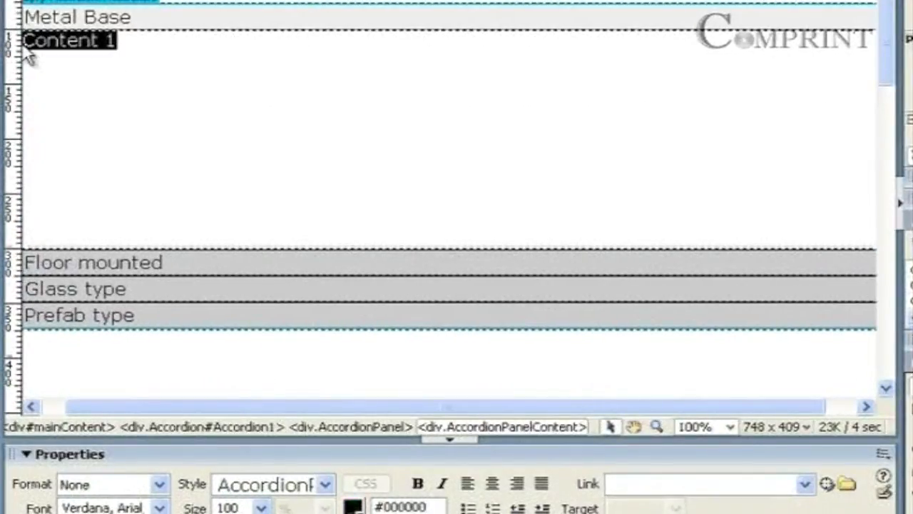
{"action": "key", "text": "ctrl+v"}
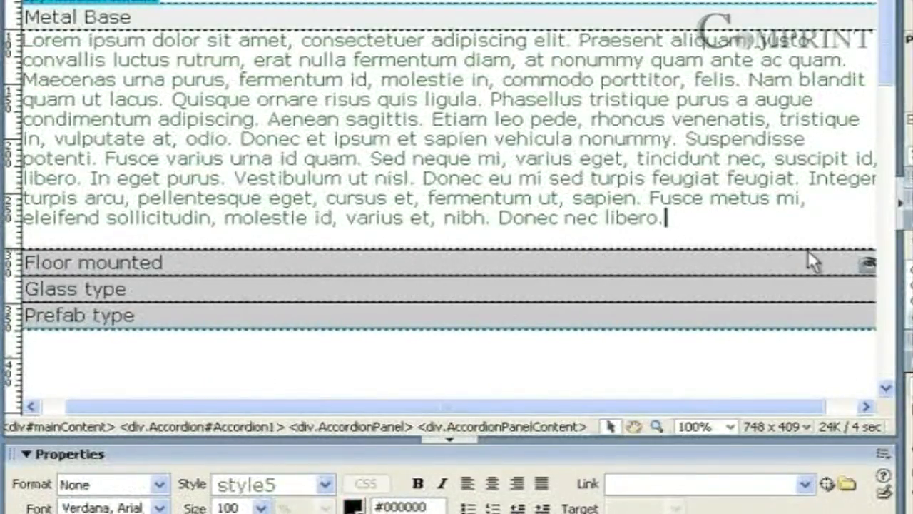
Replace the "Content 2" placeholder in the Floor mounted panel with a copy of the paragraph under the Floor Mounted heading
{"action": "left_click", "coordinate": [865, 264]}
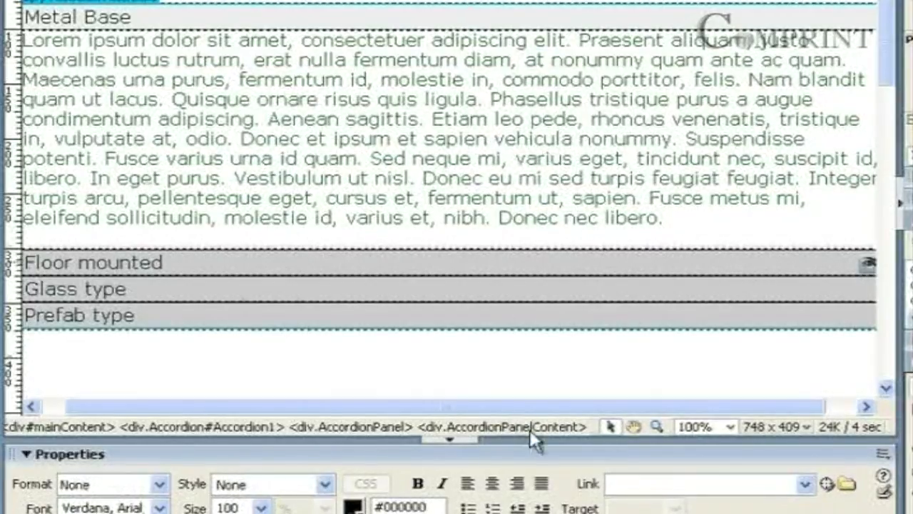
{"action": "scroll", "coordinate": [584, 366], "scroll_direction": "down", "scroll_amount": 10}
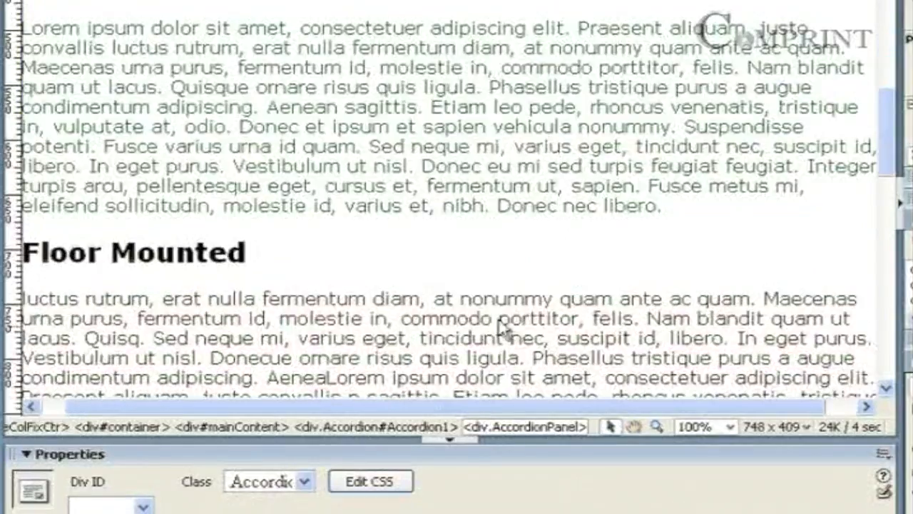
{"action": "left_click_drag", "start_coordinate": [578, 288], "coordinate": [23, 112]}
{"action": "key", "text": "ctrl+c"}
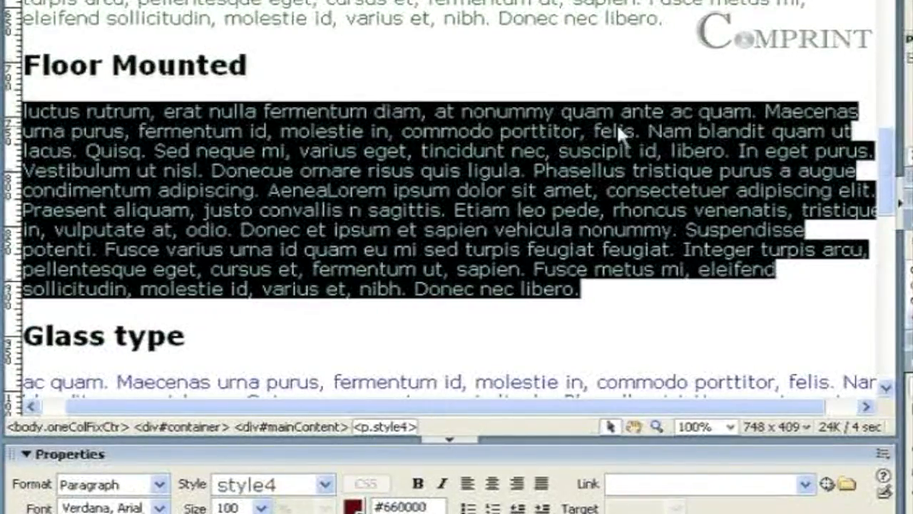
{"action": "scroll", "coordinate": [888, 160], "scroll_direction": "up", "scroll_amount": 10}
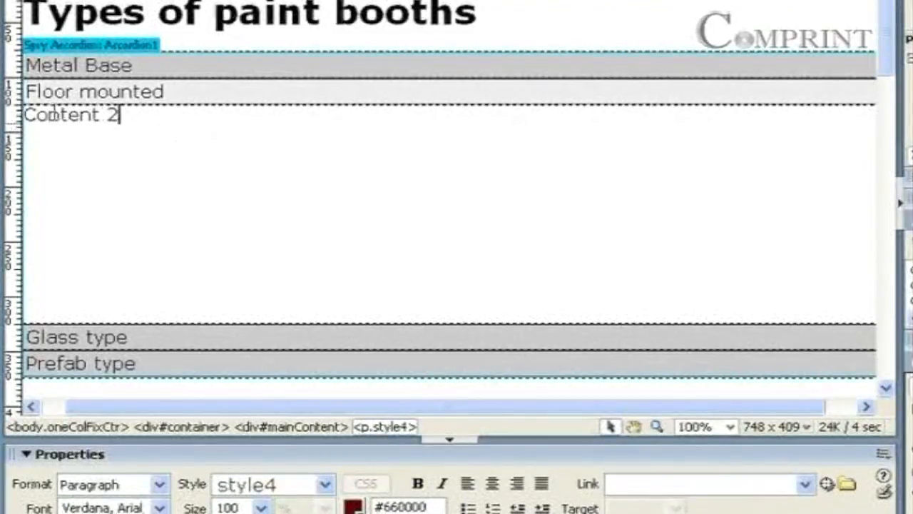
{"action": "left_click_drag", "start_coordinate": [120, 115], "coordinate": [21, 121]}
{"action": "key", "text": "ctrl+v"}
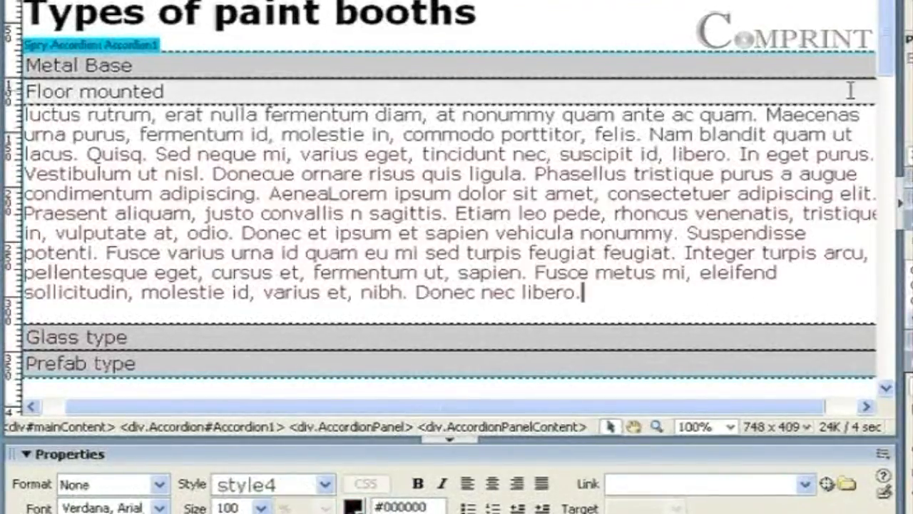
Replace the "Content 3" placeholder in the Glass type panel with a copy of the paragraph under the Glass type heading
{"action": "scroll", "coordinate": [898, 53], "scroll_direction": "down", "scroll_amount": 5}
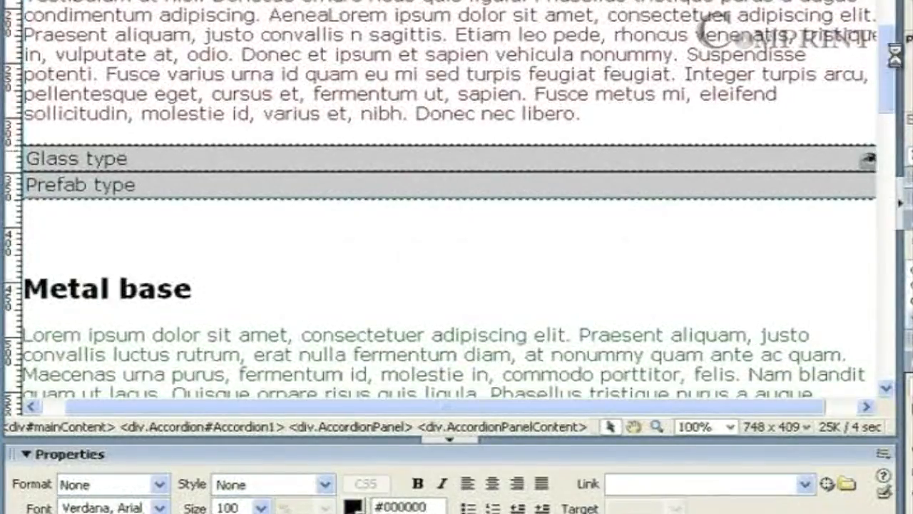
{"action": "left_click_drag", "start_coordinate": [888, 47], "coordinate": [886, 205]}
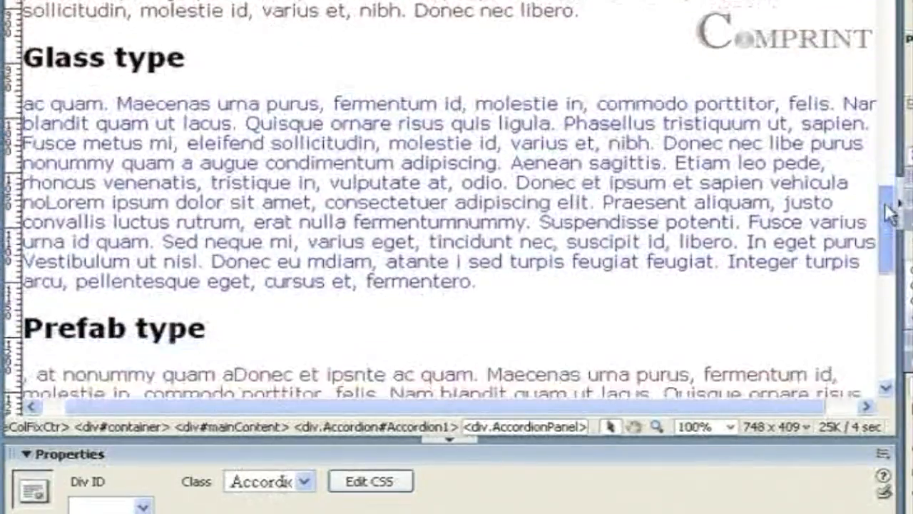
{"action": "left_click_drag", "start_coordinate": [471, 281], "coordinate": [7, 121]}
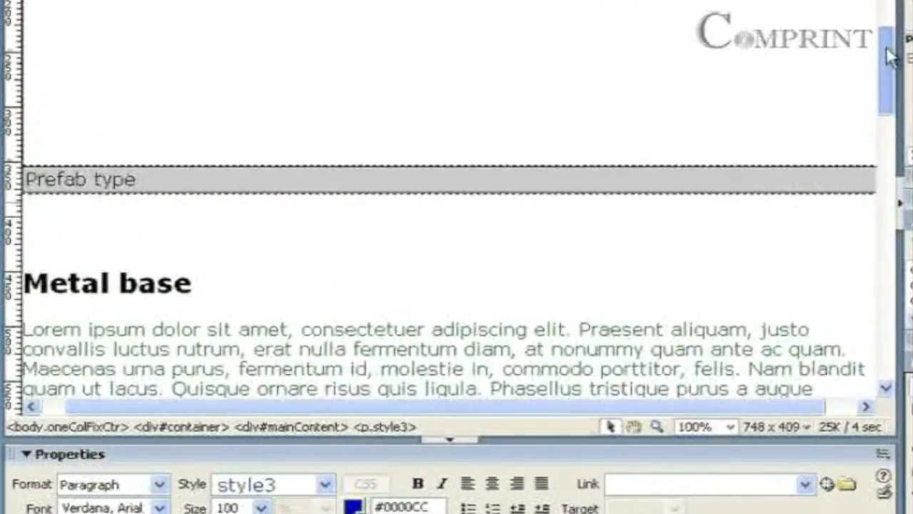
{"action": "scroll", "coordinate": [214, 43], "scroll_direction": "up", "scroll_amount": 3}
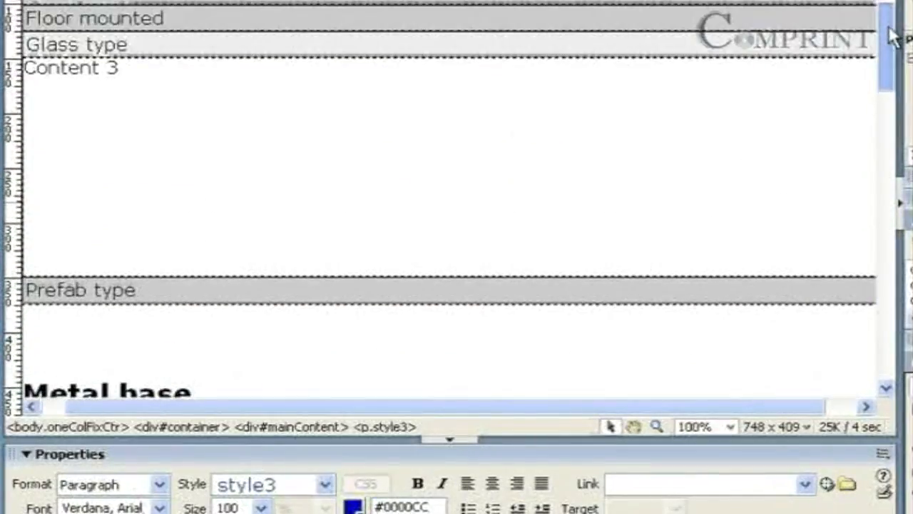
{"action": "left_click_drag", "start_coordinate": [111, 71], "coordinate": [31, 68]}
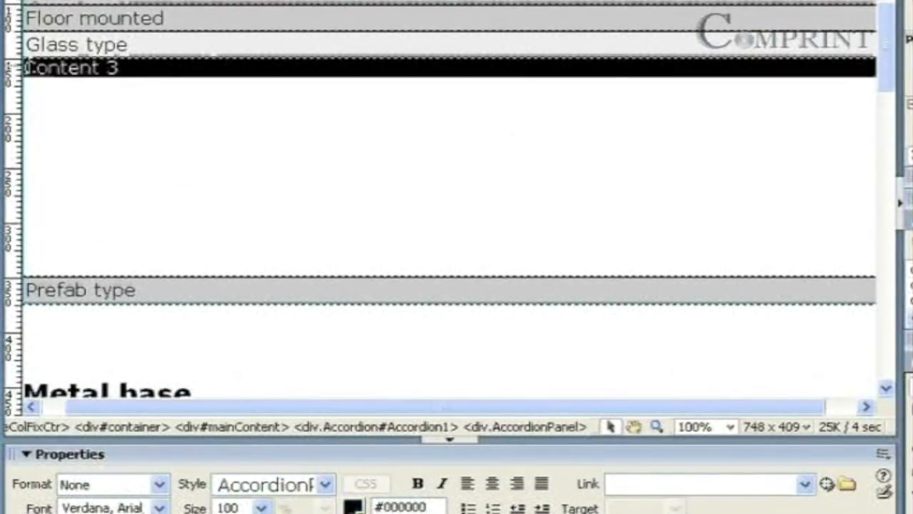
{"action": "key", "text": "ctrl+v"}
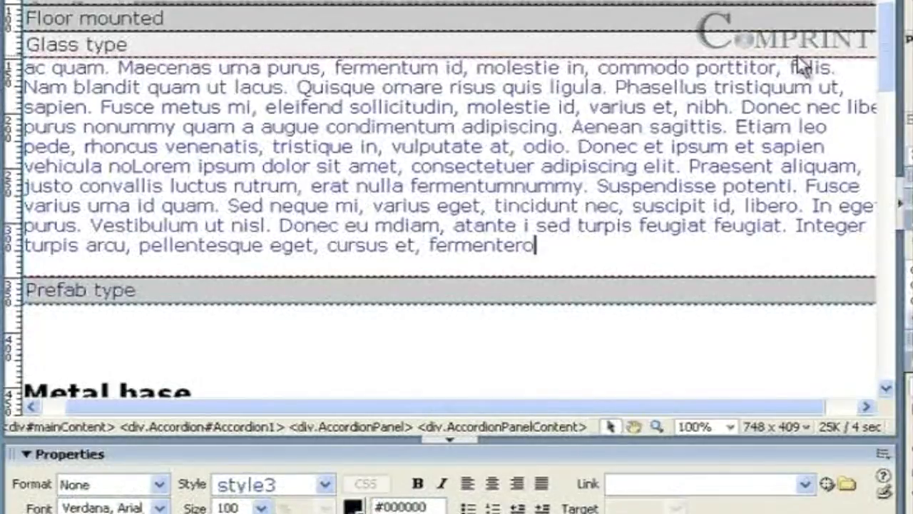
Replace the "Content 4" placeholder in the Prefab type panel with a copy of the paragraph under the Prefab type heading
{"action": "scroll", "coordinate": [887, 72], "scroll_direction": "down", "scroll_amount": 1}
{"action": "scroll", "coordinate": [887, 72], "scroll_direction": "down", "scroll_amount": 3}
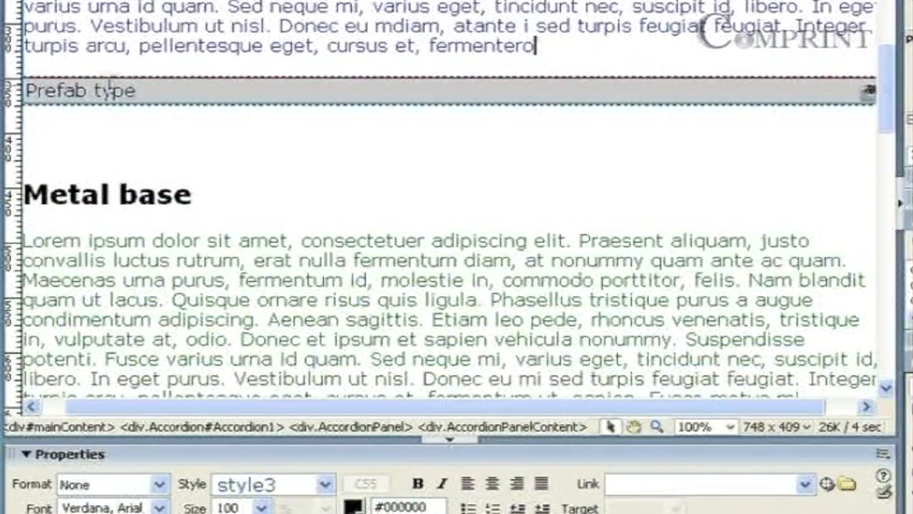
{"action": "left_click", "coordinate": [869, 91]}
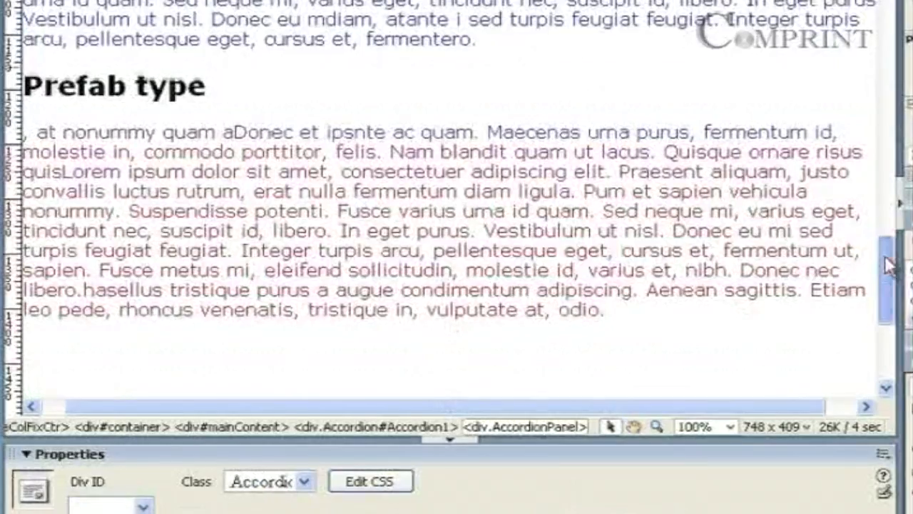
{"action": "left_click_drag", "start_coordinate": [618, 311], "coordinate": [7, 150]}
{"action": "key", "text": "ctrl+c"}
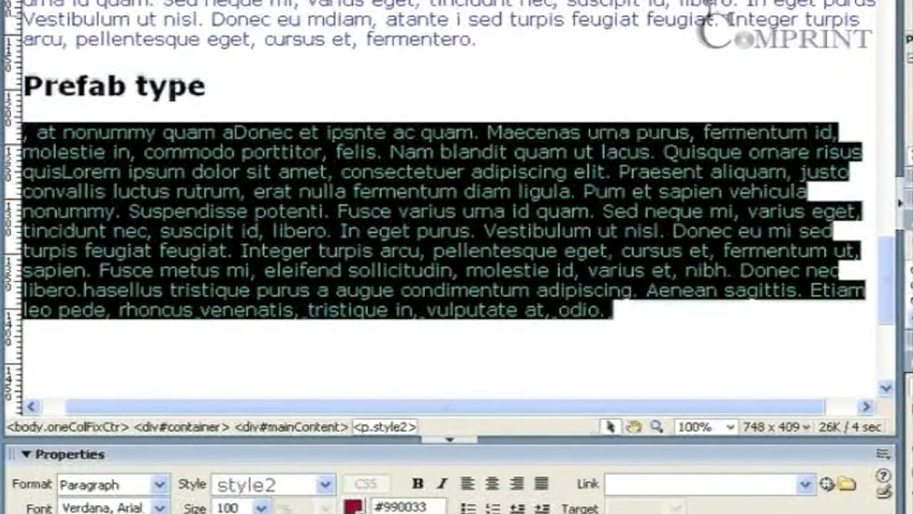
{"action": "left_click_drag", "start_coordinate": [889, 256], "coordinate": [901, 21]}
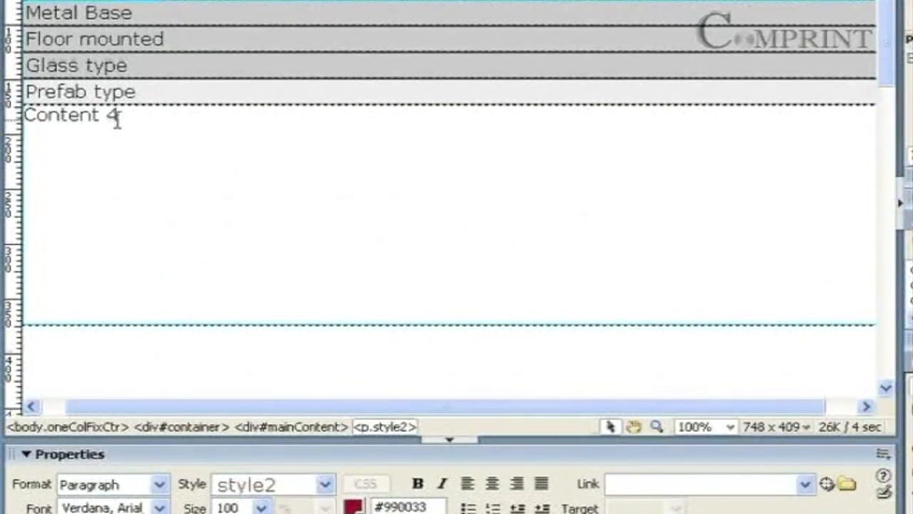
{"action": "left_click_drag", "start_coordinate": [46, 121], "coordinate": [27, 129]}
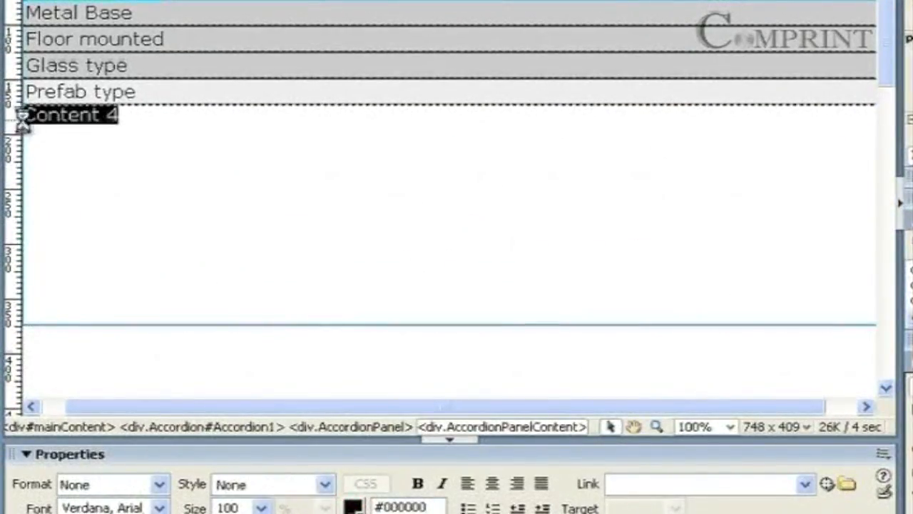
{"action": "key", "text": "ctrl+v"}
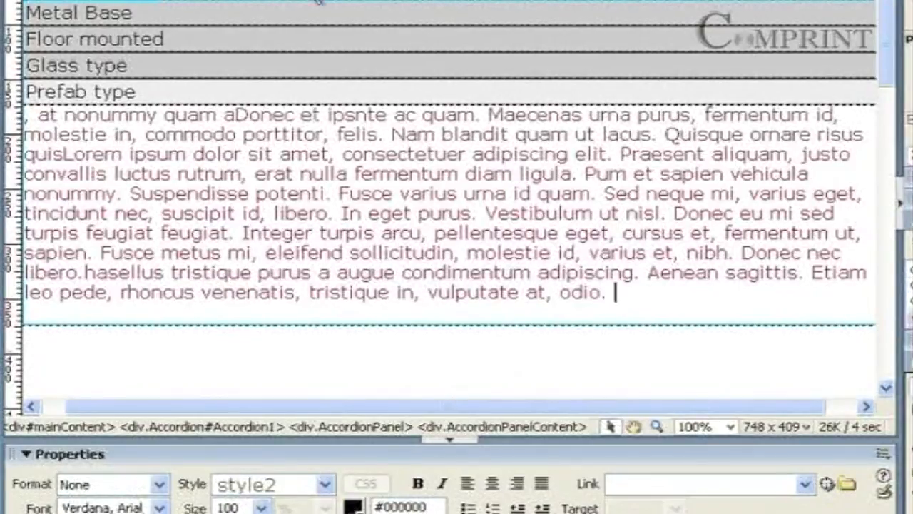
Preview the accordion page in the browser, saving the changes to Untitled-6
{"action": "left_click", "coordinate": [490, 1]}
{"action": "left_click", "coordinate": [535, 0]}
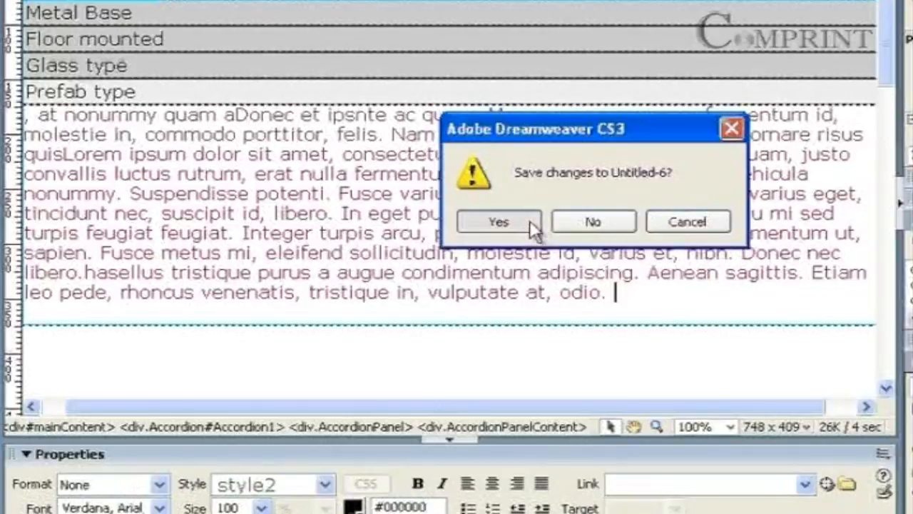
{"action": "key", "text": "Return"}
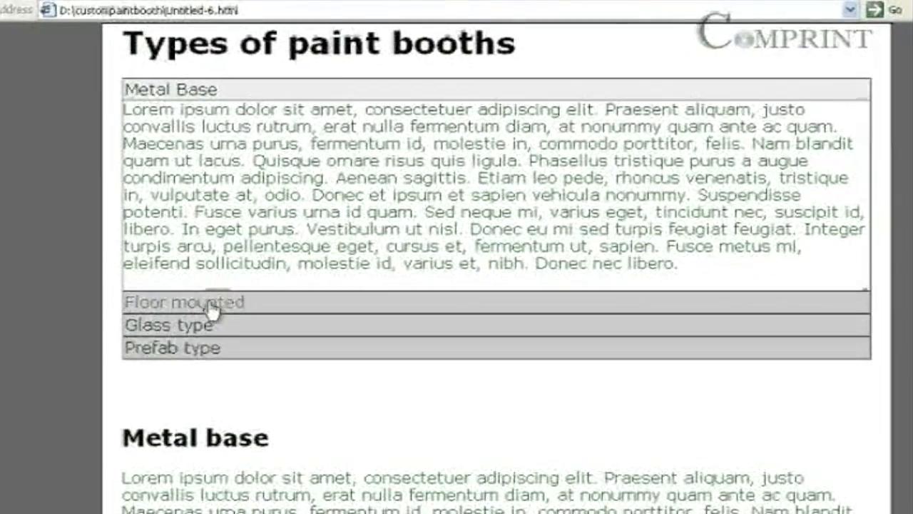
Expand the Floor mounted, Glass type, Prefab type and Metal Base accordion panels in turn to check their content and sliding behaviour
{"action": "left_click", "coordinate": [196, 346]}
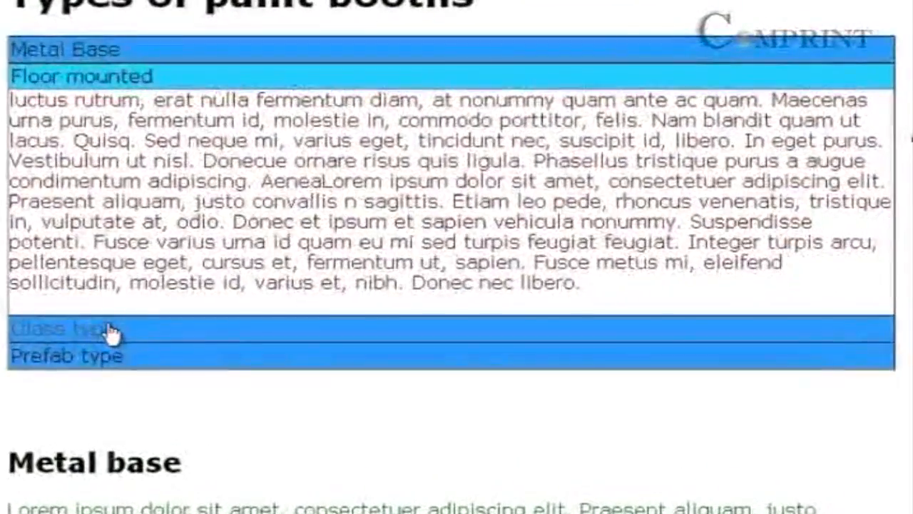
{"action": "left_click", "coordinate": [212, 326]}
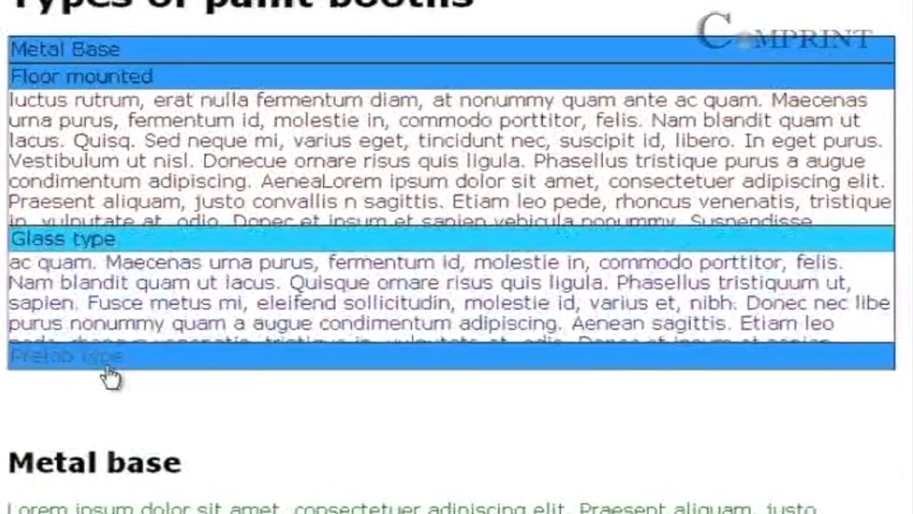
{"action": "left_click", "coordinate": [112, 361]}
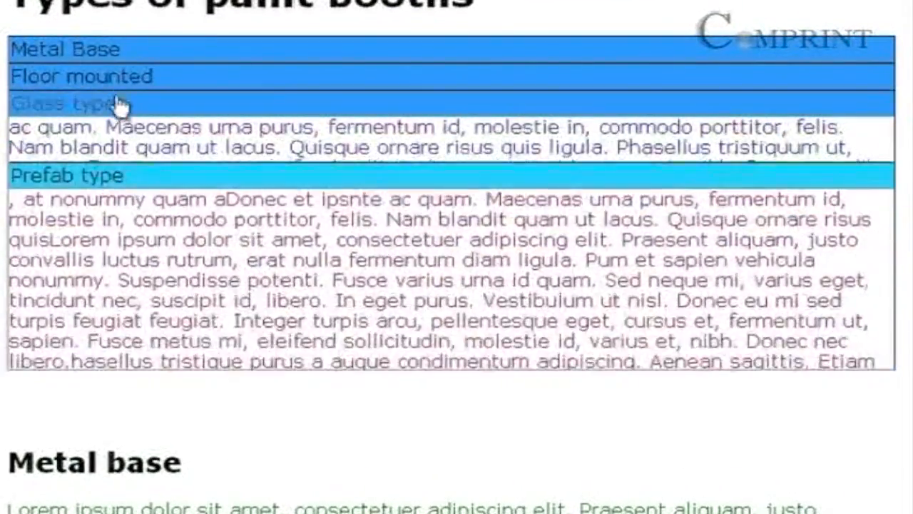
{"action": "left_click", "coordinate": [117, 107]}
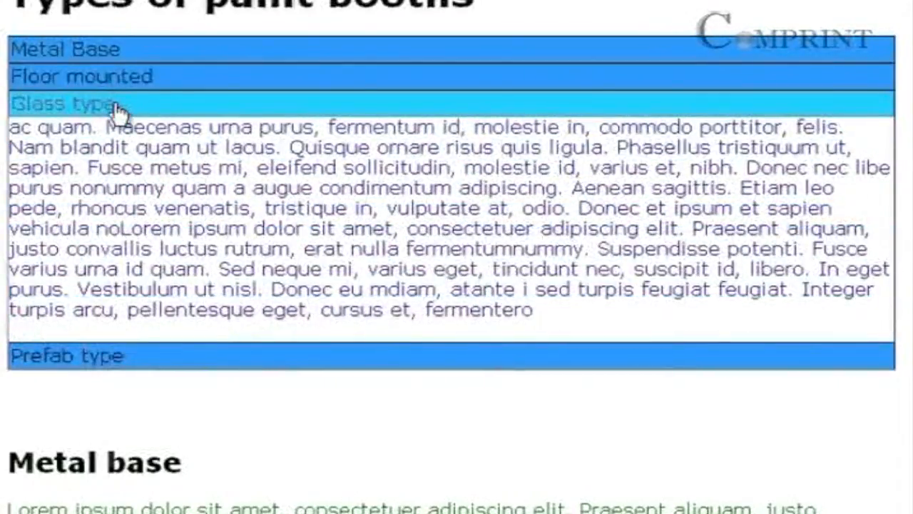
{"action": "left_click", "coordinate": [116, 81]}
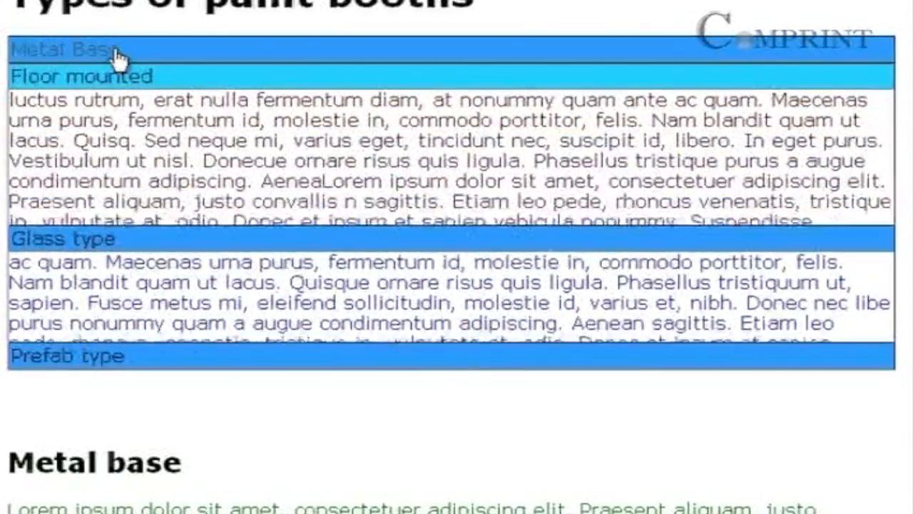
{"action": "left_click", "coordinate": [117, 57]}
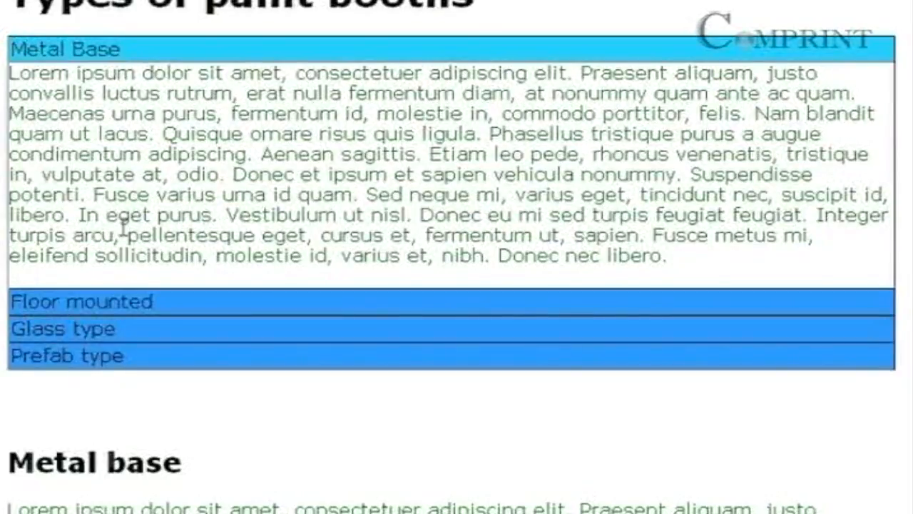
{"action": "left_click", "coordinate": [127, 304]}
{"action": "left_click", "coordinate": [130, 328]}
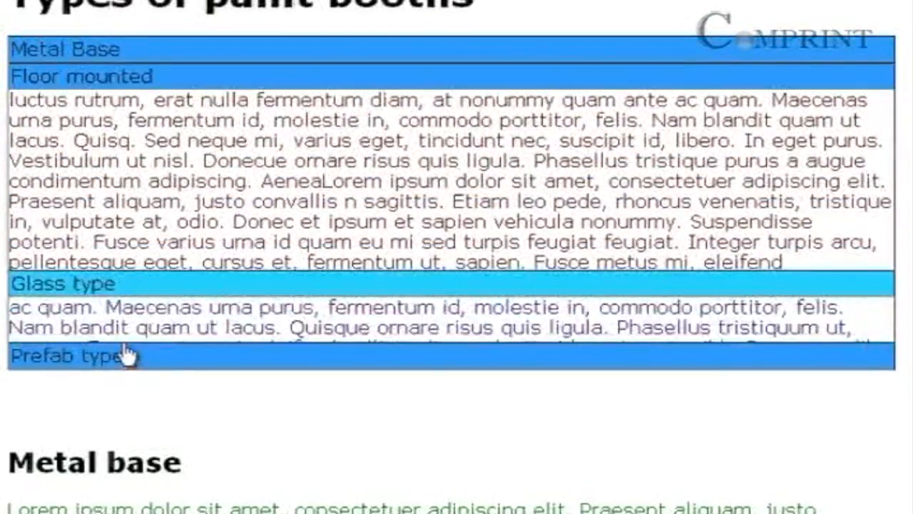
Expand the Prefab type accordion panel in the browser preview to check its content and sliding behaviour
{"action": "left_click", "coordinate": [127, 357]}
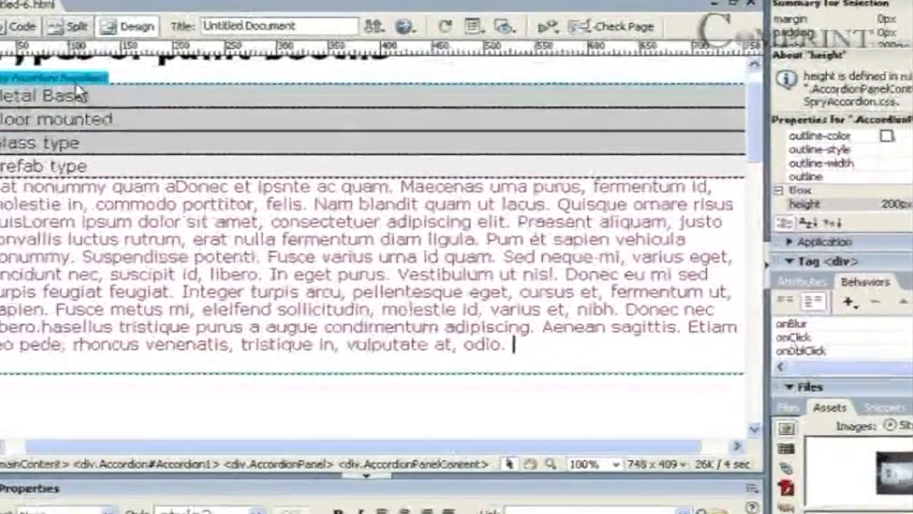
Replace the Spry Accordion under the "Types of paint booths" heading with a Spry Collapsible Panel
{"action": "left_click", "coordinate": [104, 86]}
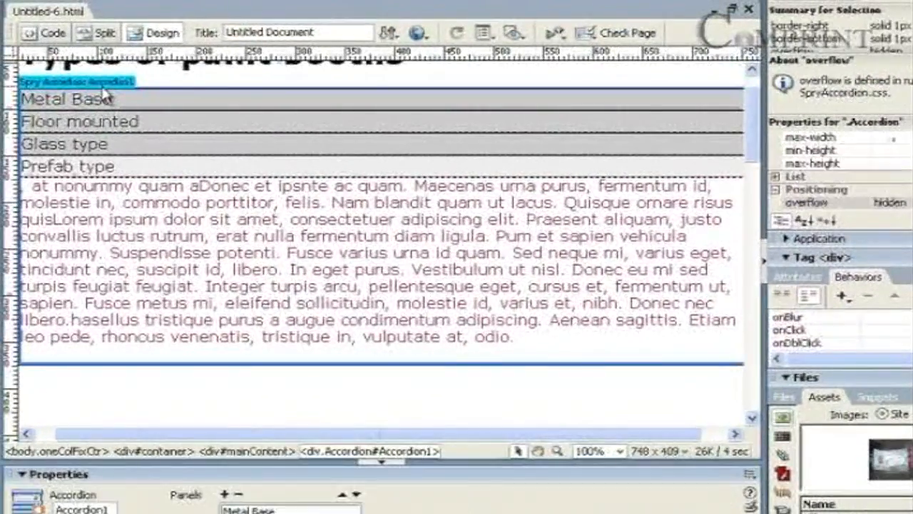
{"action": "key", "text": "Delete"}
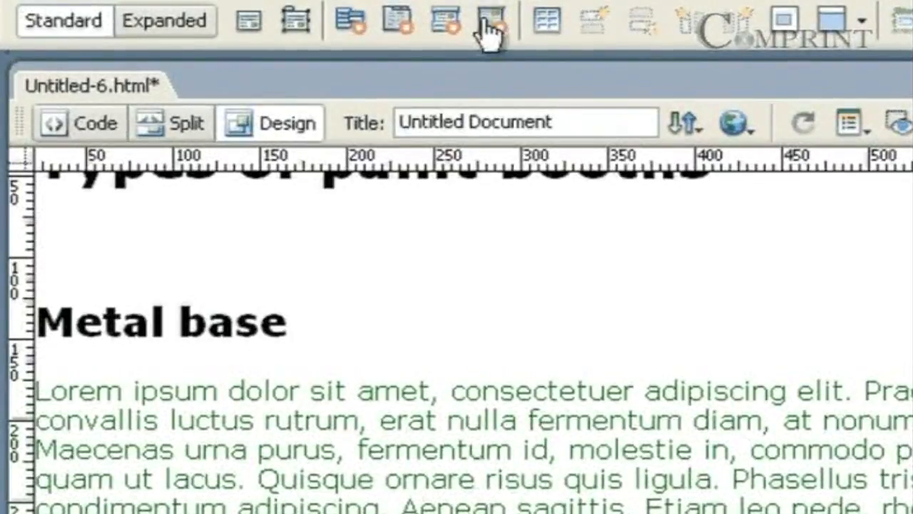
{"action": "left_click", "coordinate": [490, 29]}
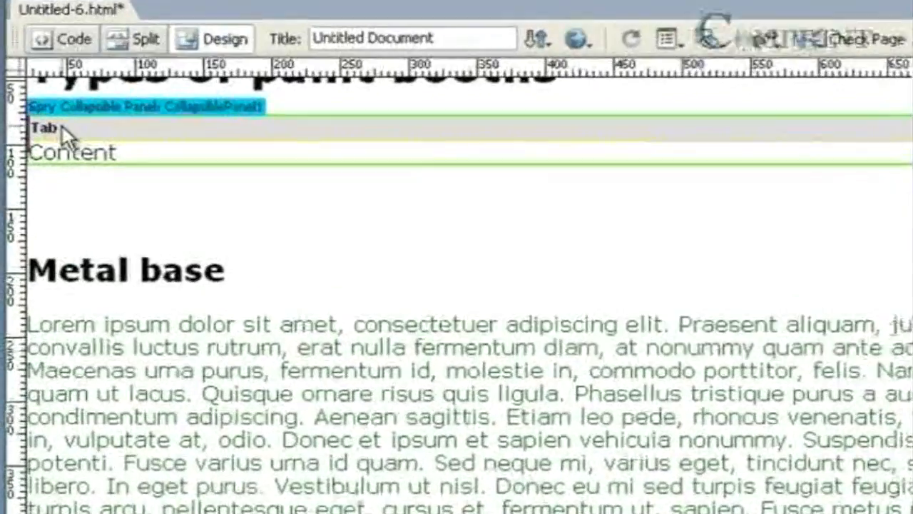
Title the collapsible panel's tab "metal base" and replace its "Content" placeholder with the copied Prefab type paragraph
{"action": "left_click", "coordinate": [52, 136]}
{"action": "left_click_drag", "start_coordinate": [72, 113], "coordinate": [41, 127]}
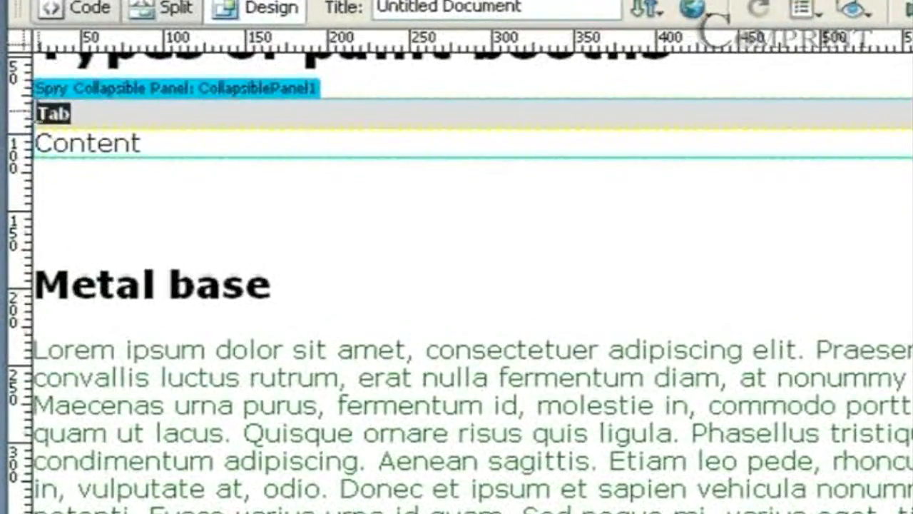
{"action": "type", "text": "metal base"}
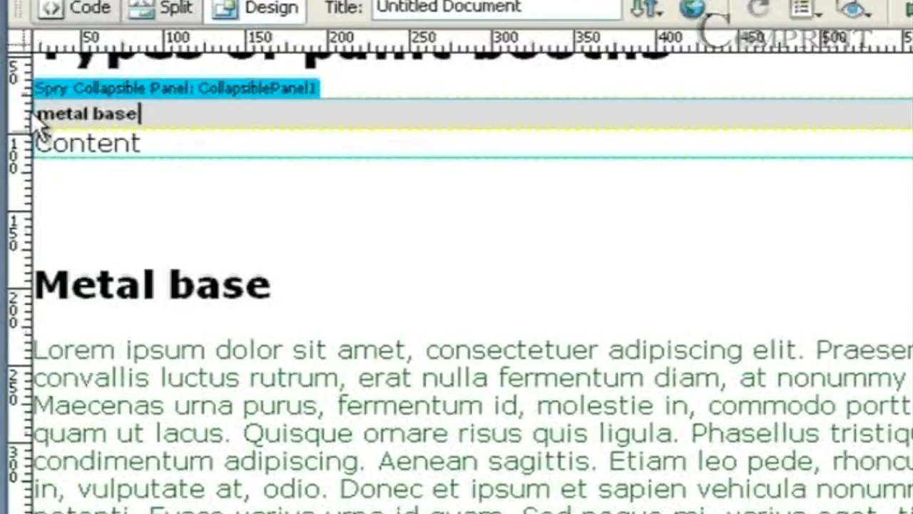
{"action": "left_click", "coordinate": [97, 143]}
{"action": "left_click_drag", "start_coordinate": [140, 145], "coordinate": [32, 143]}
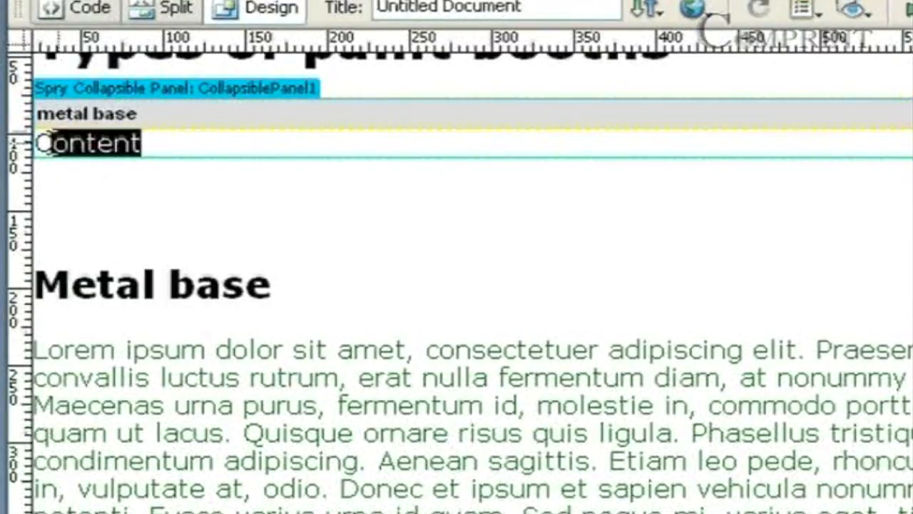
{"action": "key", "text": "ctrl+v"}
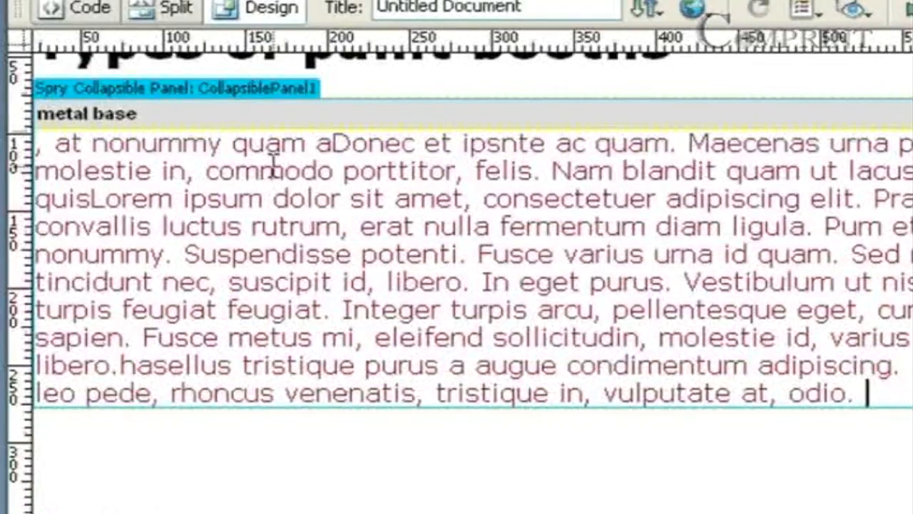
Preview the page in the browser, saving the changes to Untitled-6, and toggle the metal base panel to test its collapsing and expanding
{"action": "left_click", "coordinate": [696, 10]}
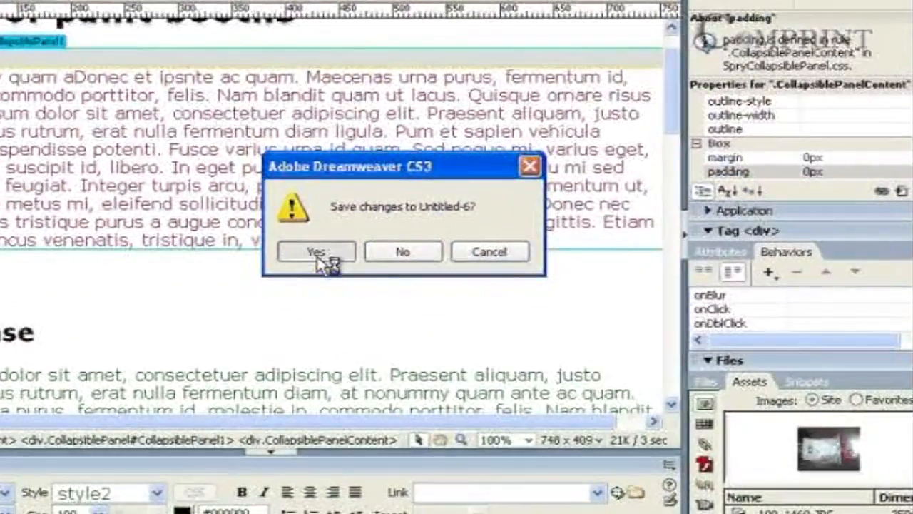
{"action": "left_click", "coordinate": [309, 253]}
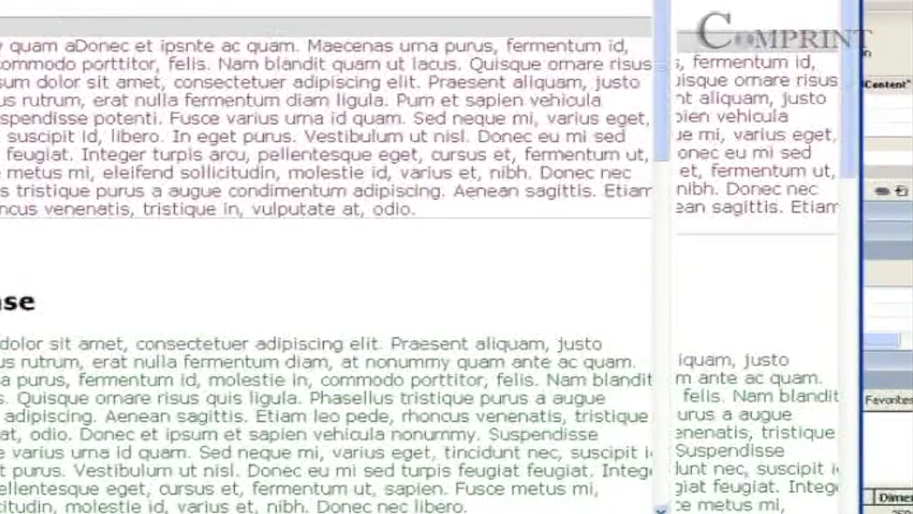
{"action": "left_click", "coordinate": [53, 29]}
{"action": "left_click", "coordinate": [53, 28]}
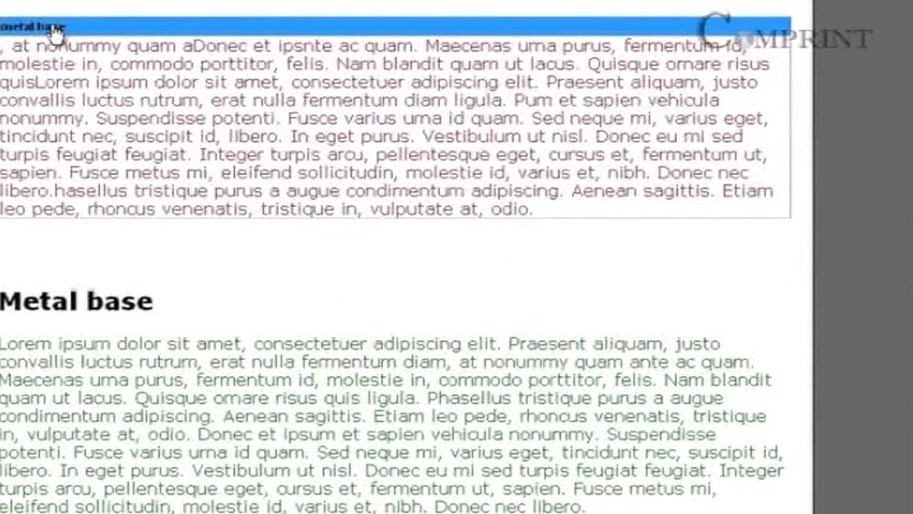
{"action": "left_click", "coordinate": [56, 29]}
{"action": "left_click", "coordinate": [55, 28]}
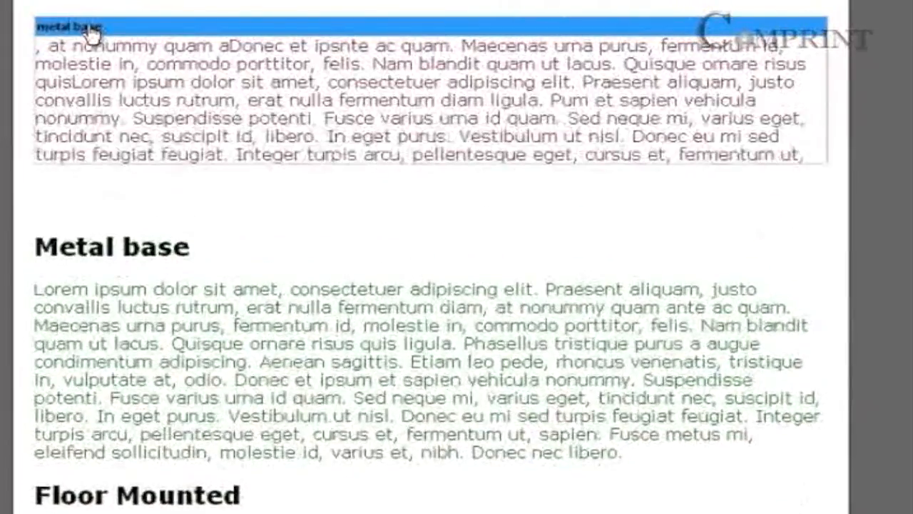
{"action": "left_click", "coordinate": [91, 28]}
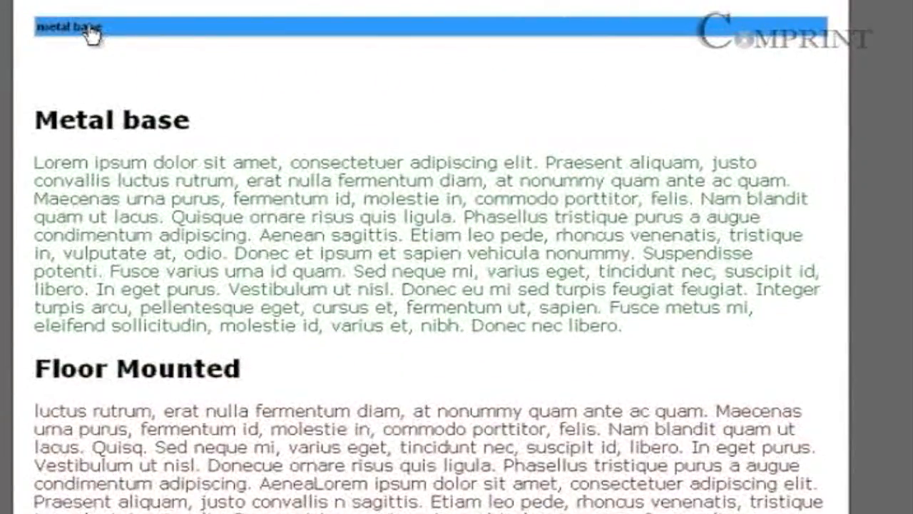